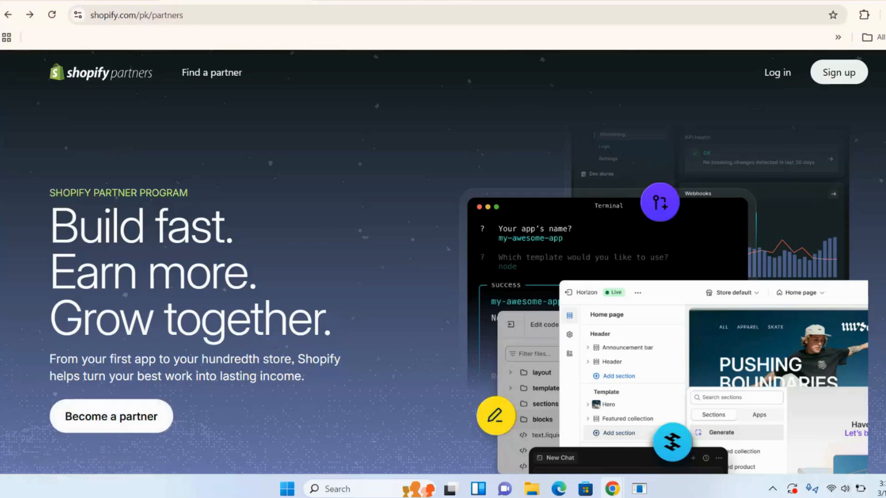
# - Log in to Shopify Partners to reach the partner organizations page
pyautogui.click(779, 75)
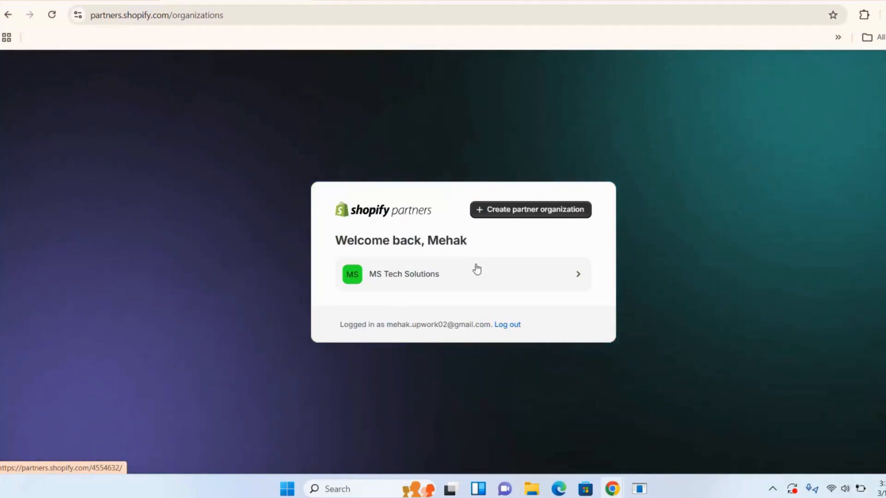
# - In MS Tech Solutions, open the Business Central Integrator store details and launch its storefront
pyautogui.click(476, 269)
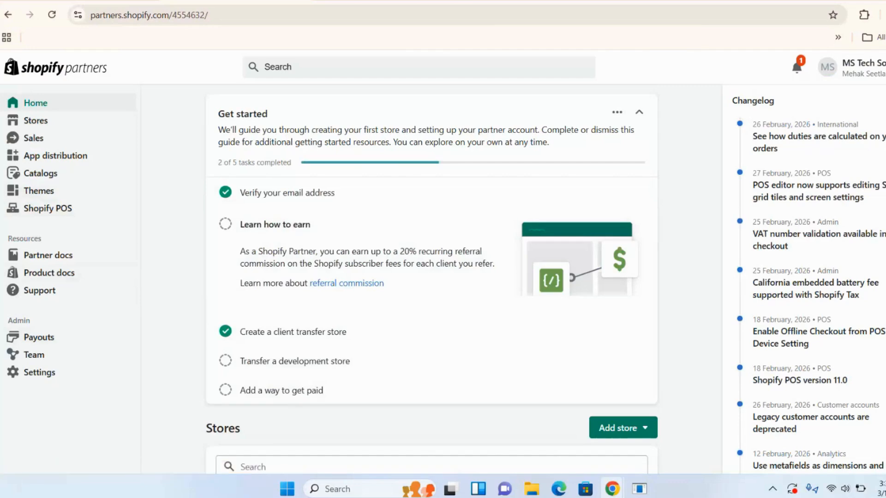
pyautogui.scroll(-3, 323, 411)
pyautogui.scroll(-3, 619, 305)
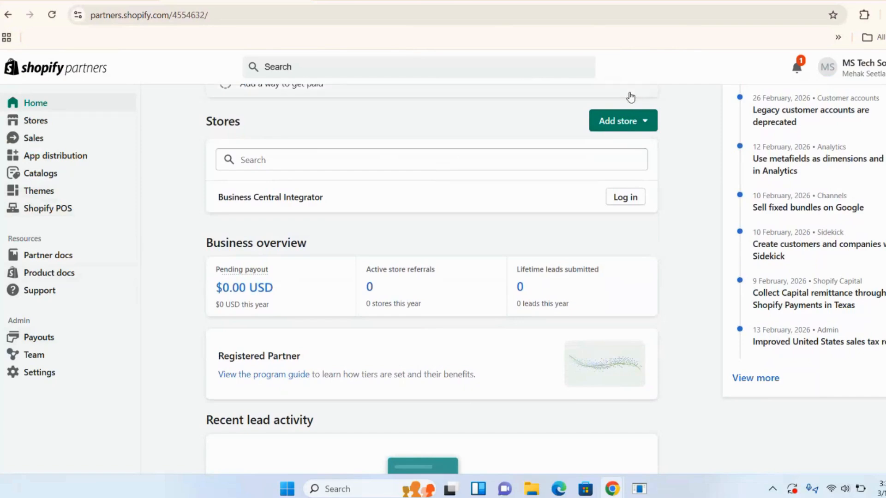
pyautogui.click(294, 202)
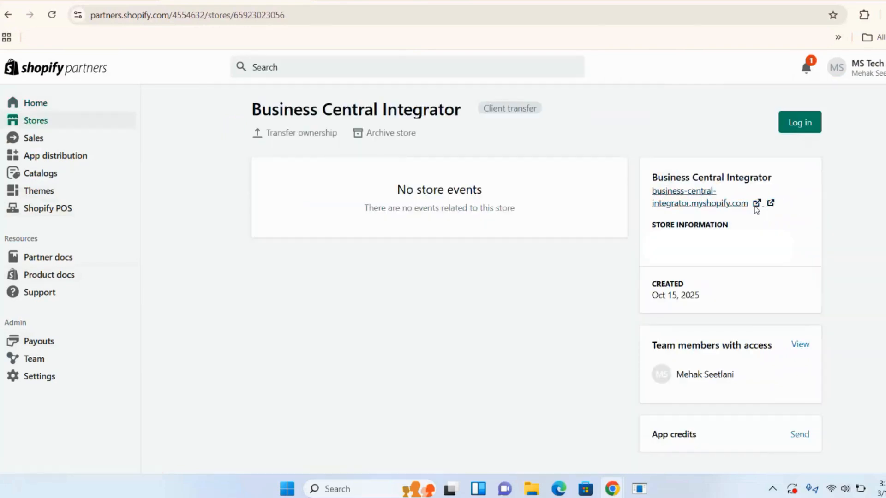
pyautogui.click(756, 205)
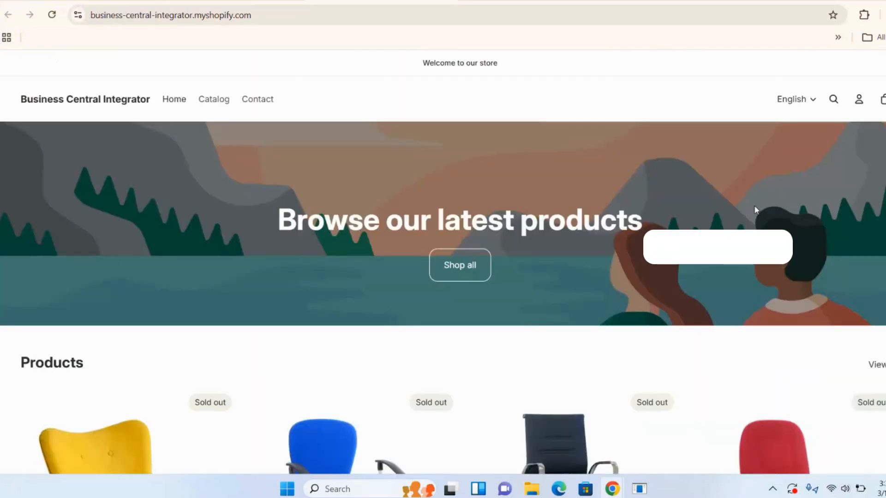
# - Browse the storefront's sold-out chair products, then go back to the store's Partners page
pyautogui.scroll(-5, 756, 210)
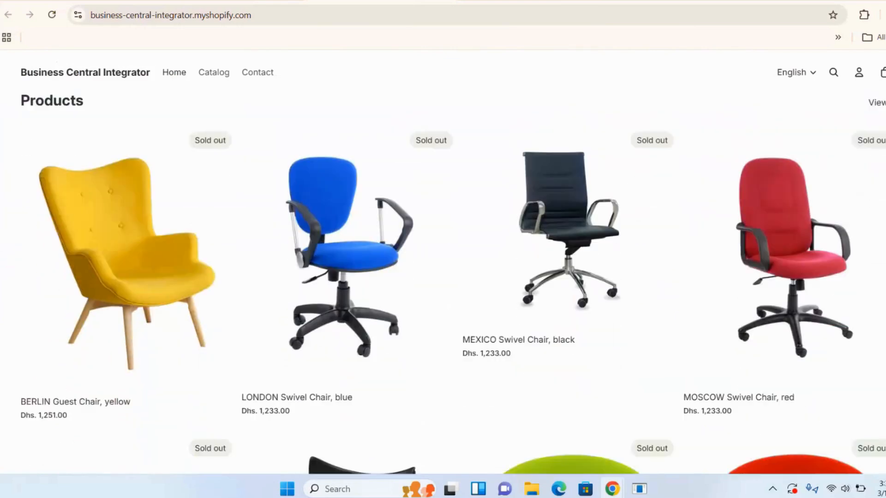
pyautogui.scroll(-6, 454, 284)
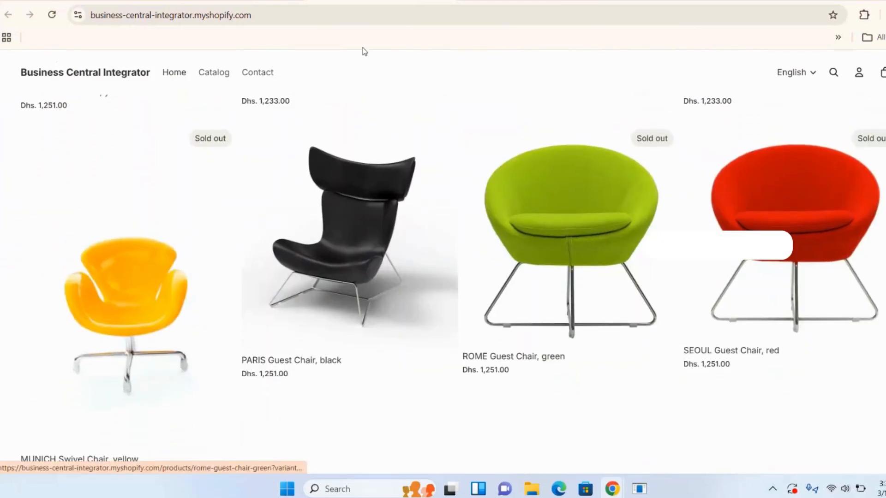
pyautogui.click(287, 1)
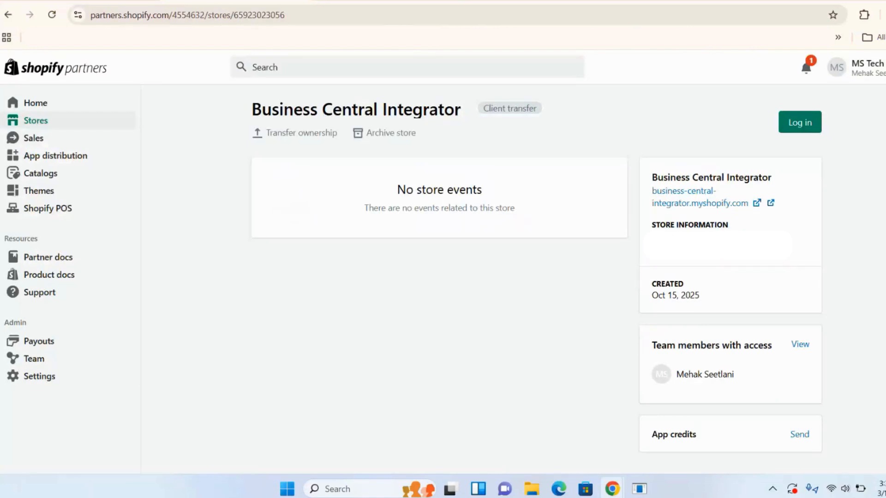
pyautogui.click(92, 0)
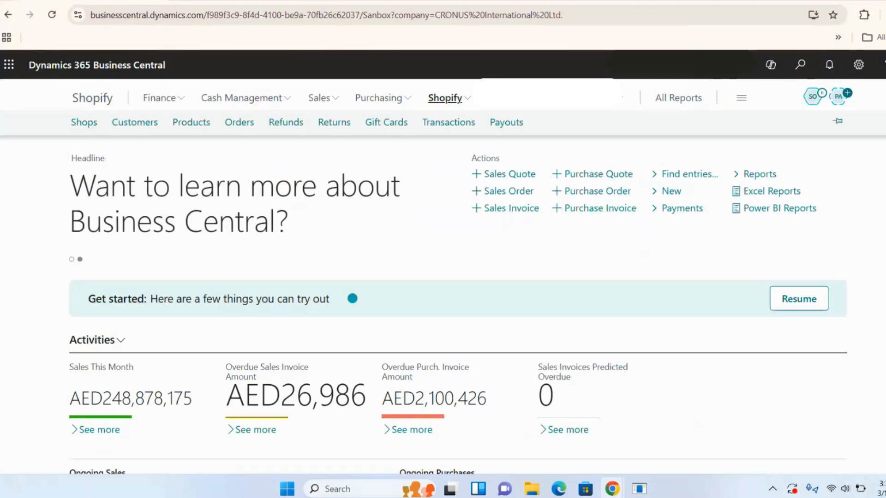
# - Open the SHOPIFY INTEGRATION card from the Shopify Shops list
pyautogui.click(90, 128)
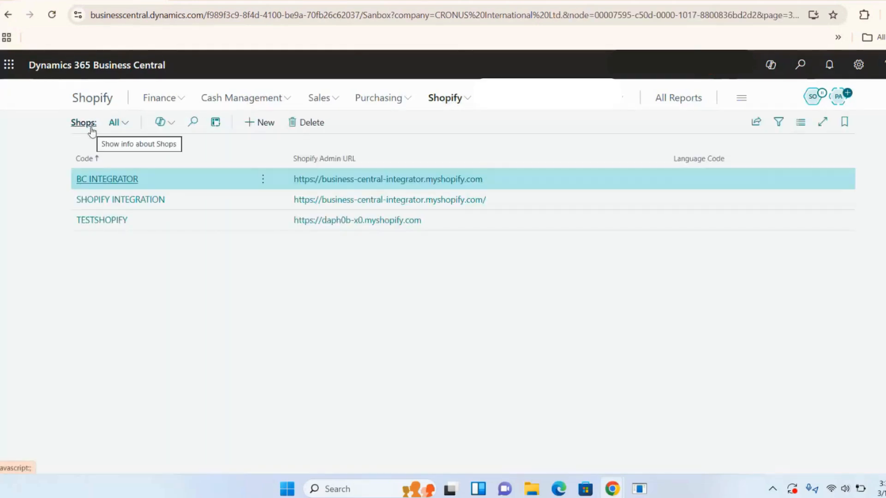
pyautogui.click(151, 200)
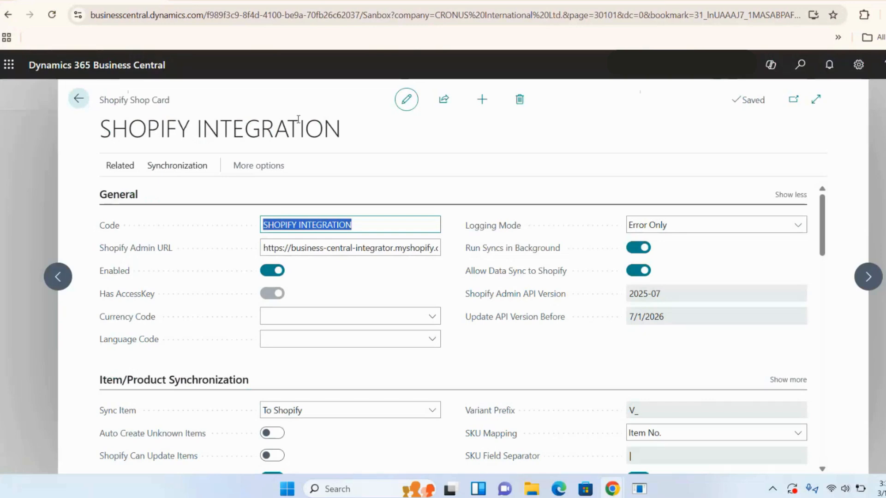
pyautogui.click(342, 107)
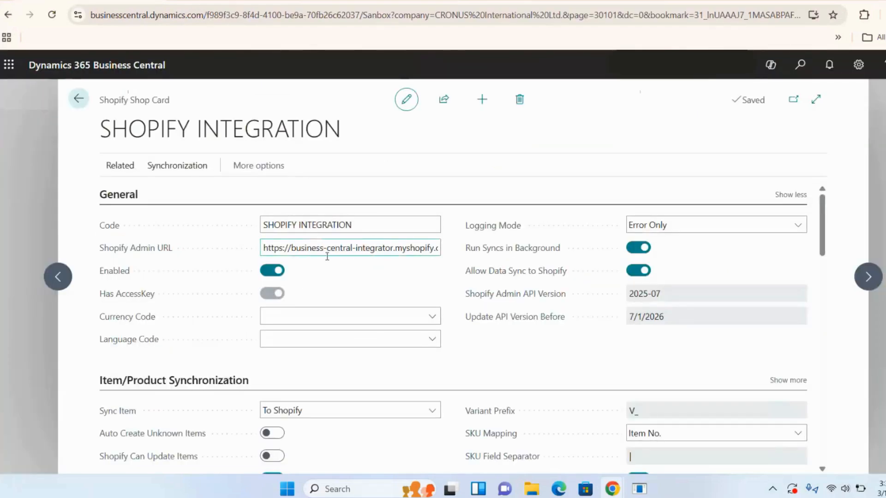
pyautogui.click(362, 331)
pyautogui.click(367, 160)
pyautogui.scroll(-1, 378, 285)
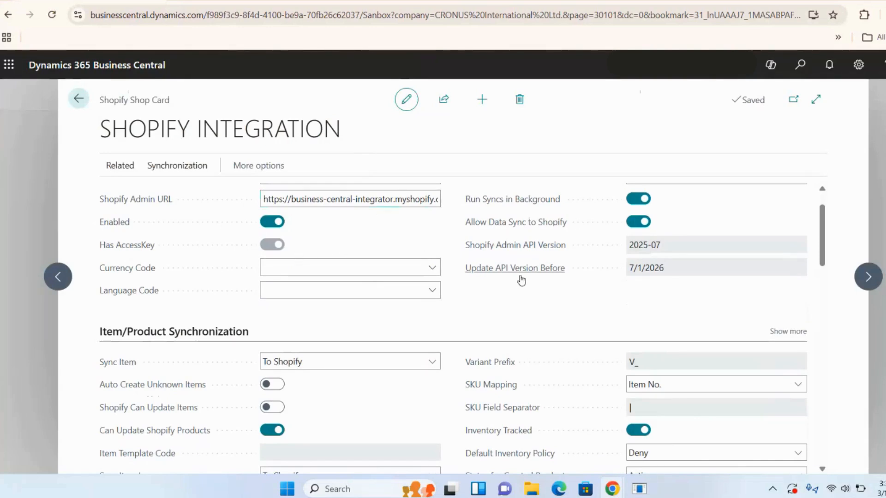
pyautogui.scroll(1, 726, 206)
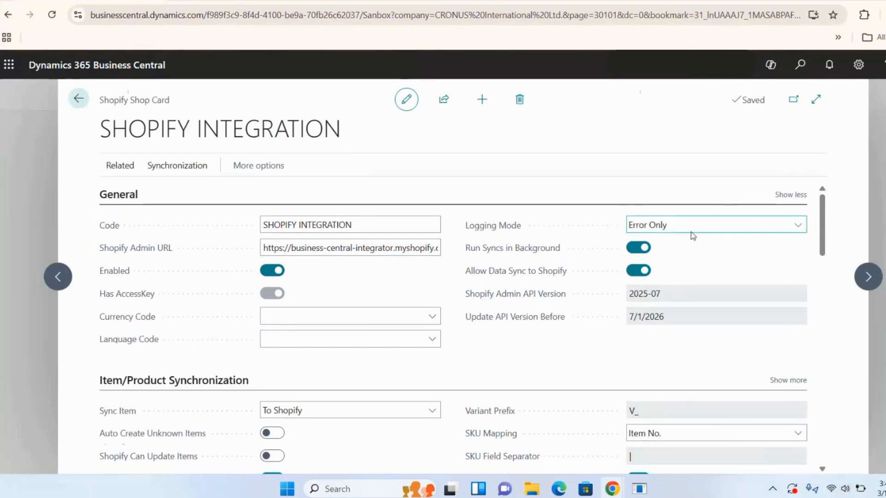
pyautogui.click(707, 226)
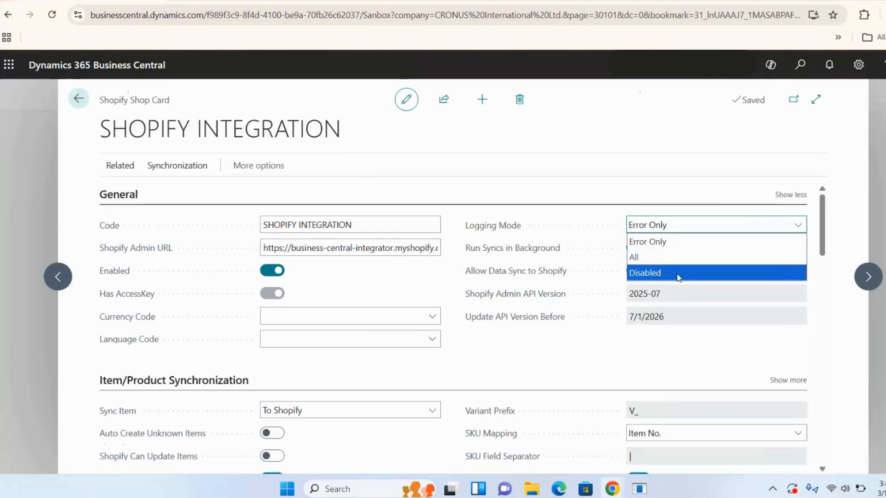
pyautogui.click(567, 384)
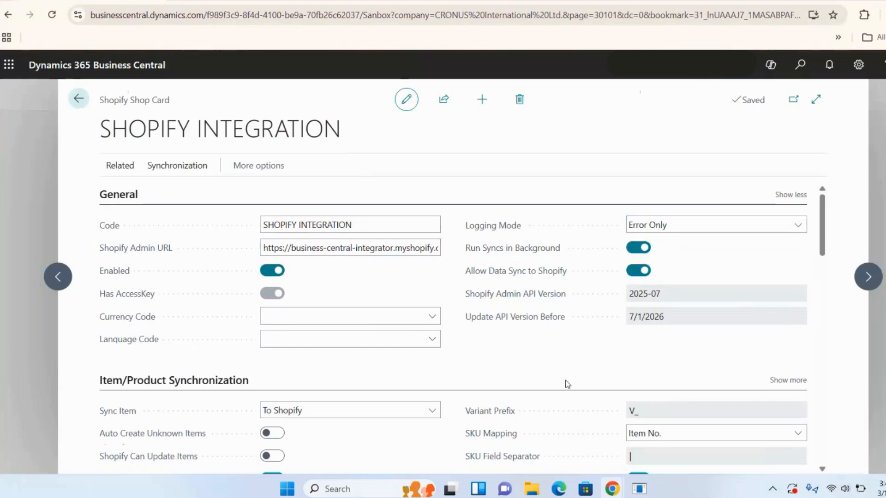
pyautogui.moveTo(152, 322)
pyautogui.scroll(-3, 488, 344)
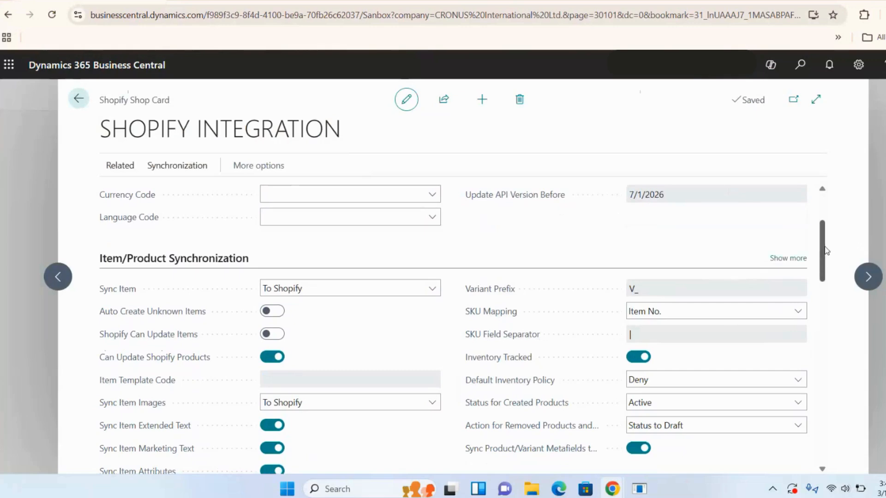
pyautogui.moveTo(825, 251); pyautogui.dragTo(821, 264)
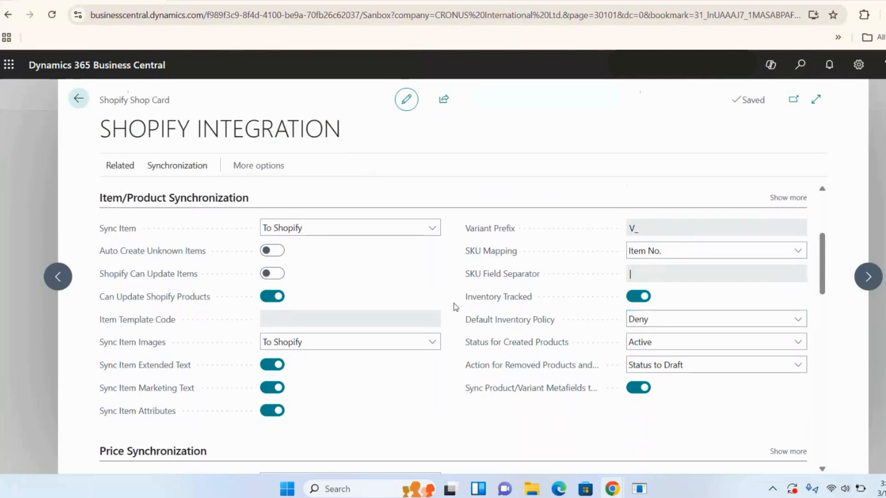
pyautogui.click(374, 230)
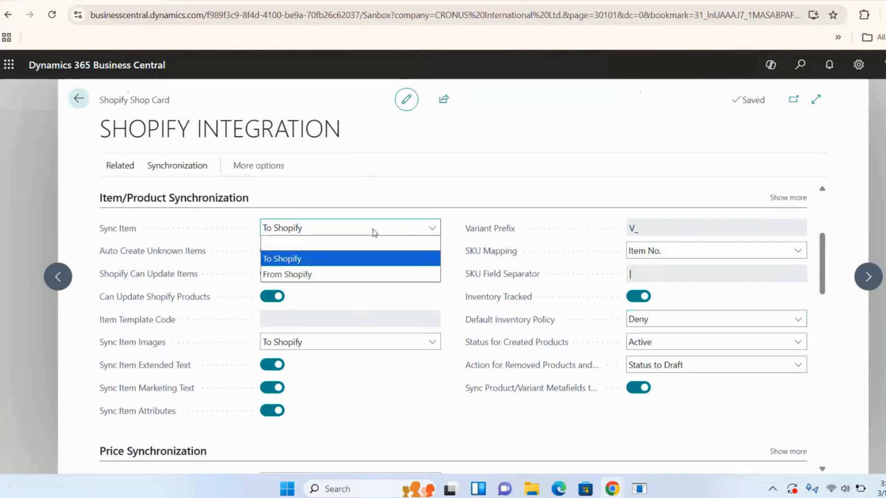
pyautogui.click(96, 256)
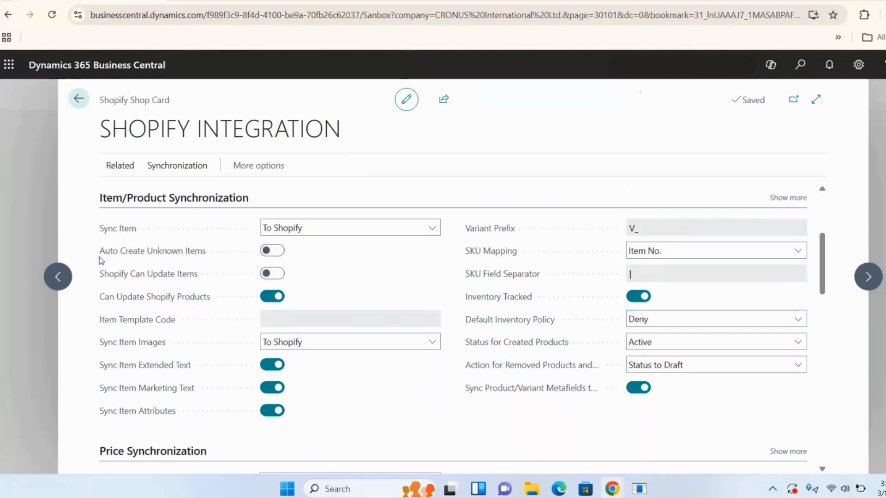
# - Review item sync options, keeping image sync To Shopify and SKU mapping unchanged
pyautogui.moveTo(179, 256)
pyautogui.click(314, 349)
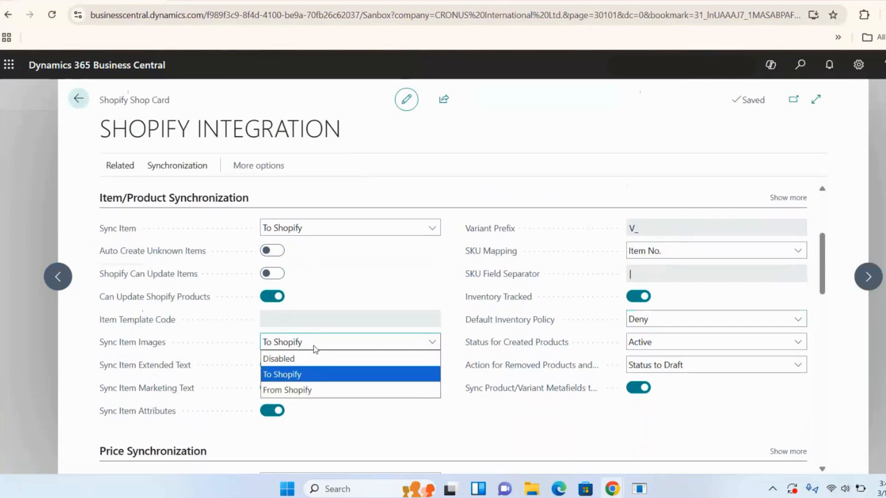
pyautogui.click(340, 451)
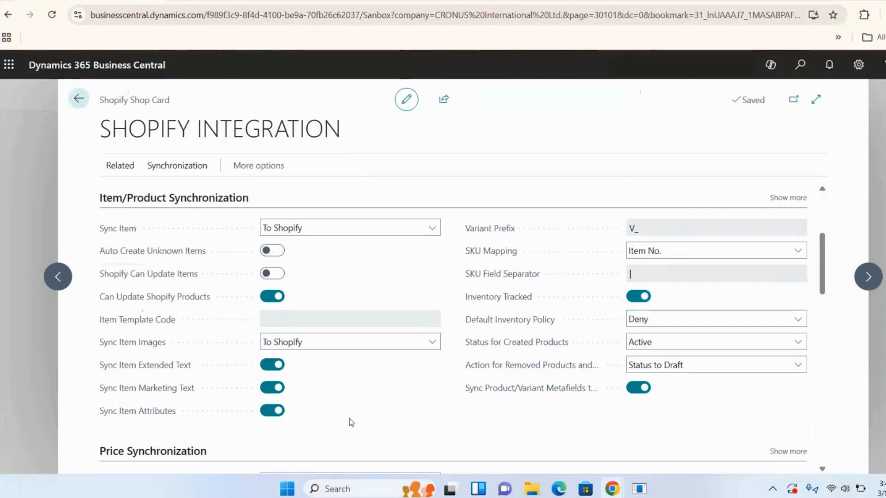
pyautogui.moveTo(188, 384)
pyautogui.click(684, 256)
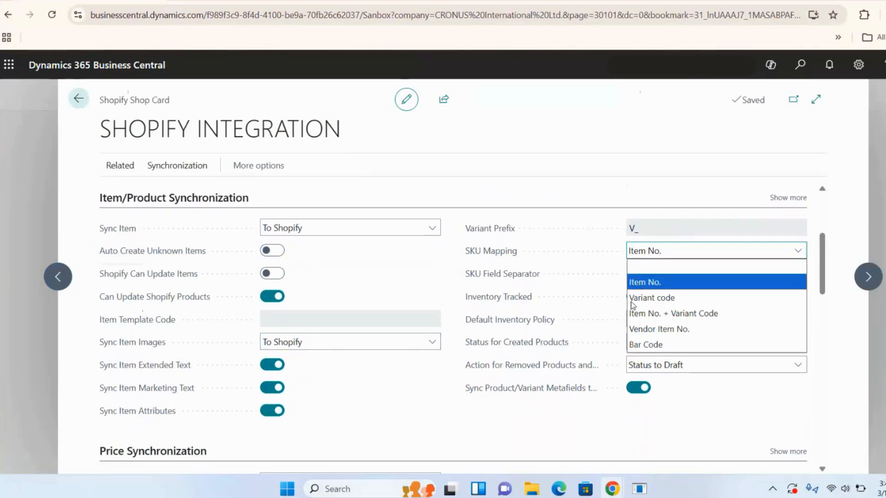
pyautogui.click(499, 421)
pyautogui.moveTo(512, 307)
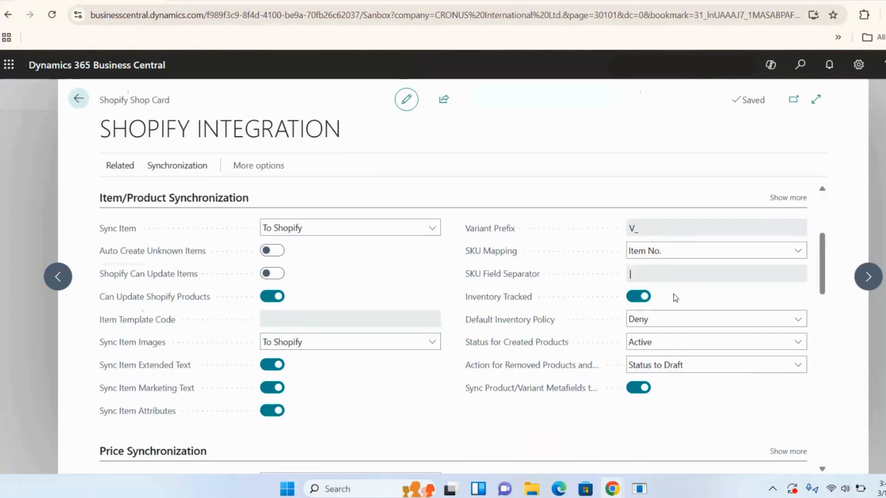
# - Glance at the storefront and Partners store page, then return to the Business Central shop card
pyautogui.click(378, 1)
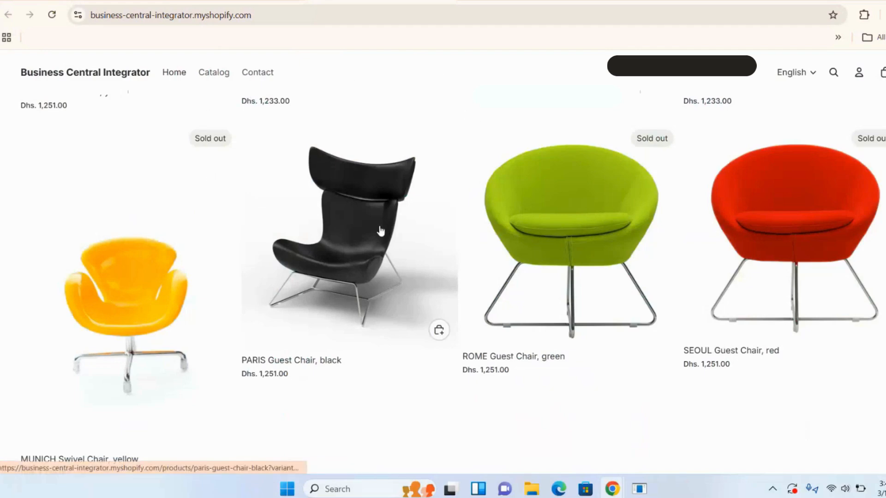
pyautogui.click(235, 1)
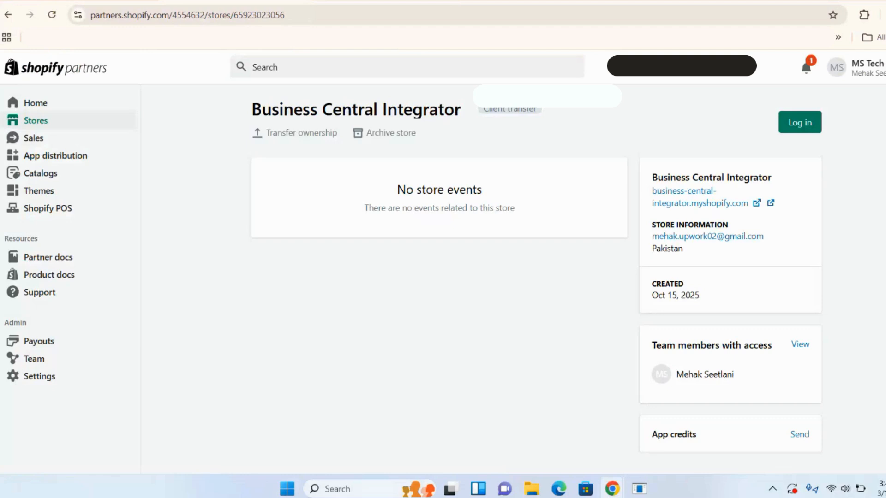
pyautogui.click(369, 1)
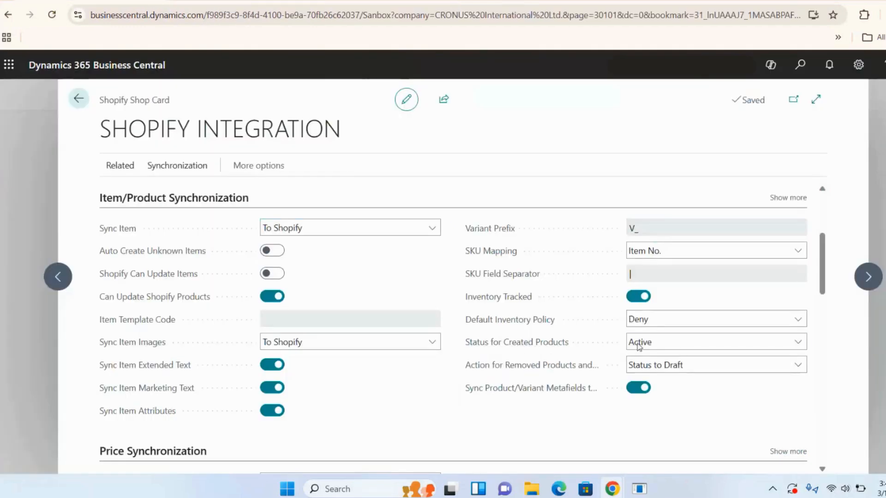
pyautogui.scroll(-3, 813, 275)
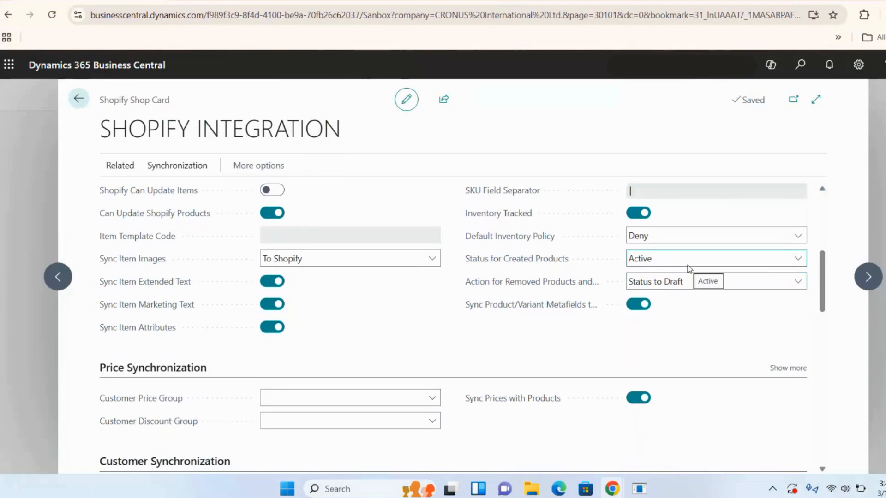
pyautogui.click(687, 269)
pyautogui.click(688, 270)
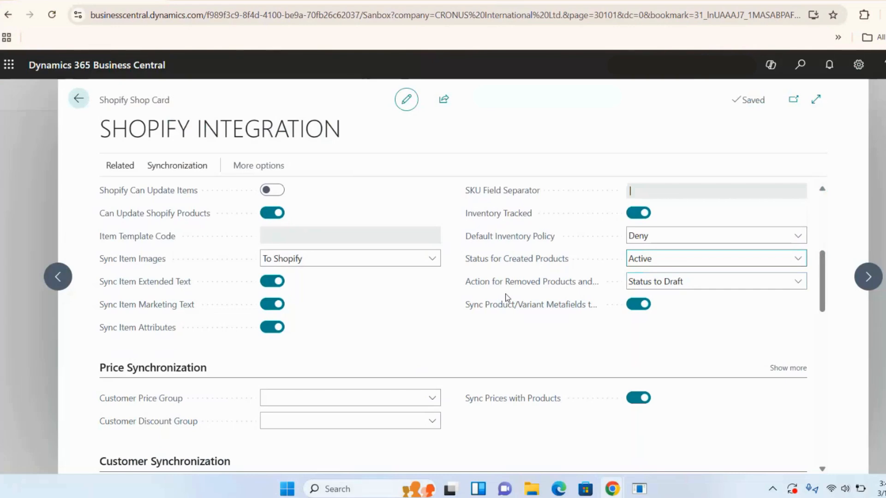
pyautogui.click(682, 282)
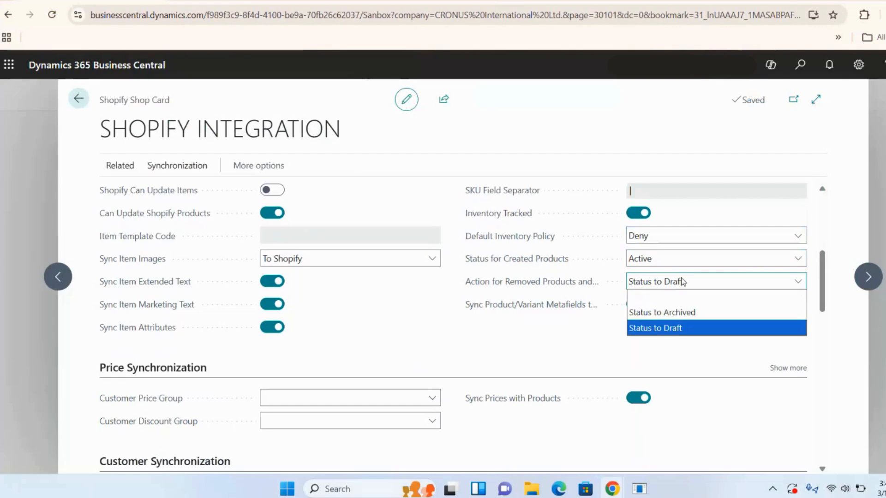
pyautogui.click(555, 339)
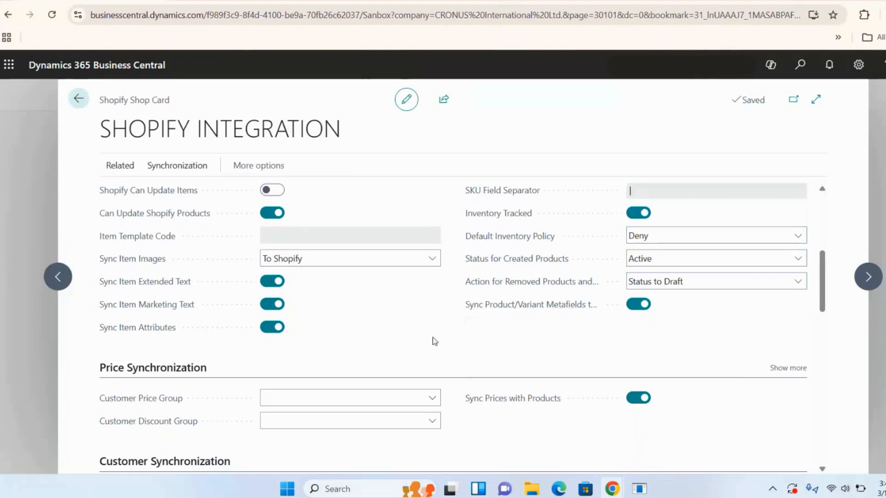
pyautogui.scroll(-2, 433, 341)
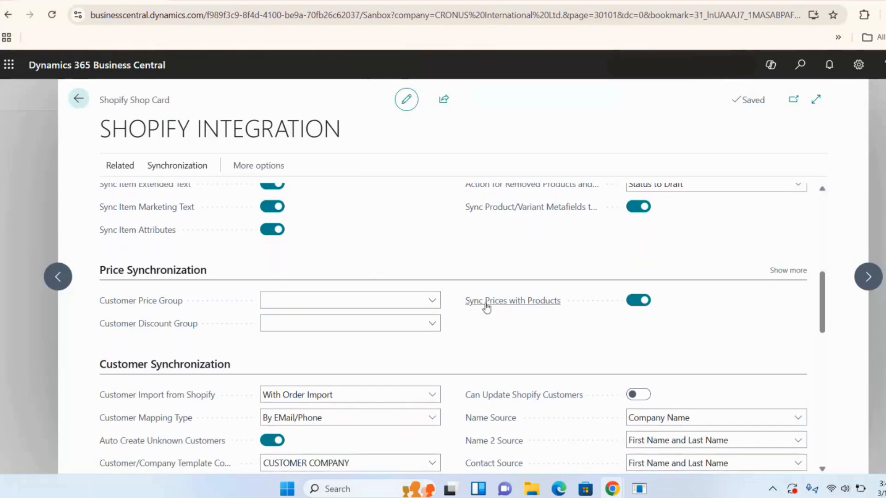
# - Show all Price Synchronization fields and scroll through Customer, B2B Company and Order Synchronization settings
pyautogui.click(783, 271)
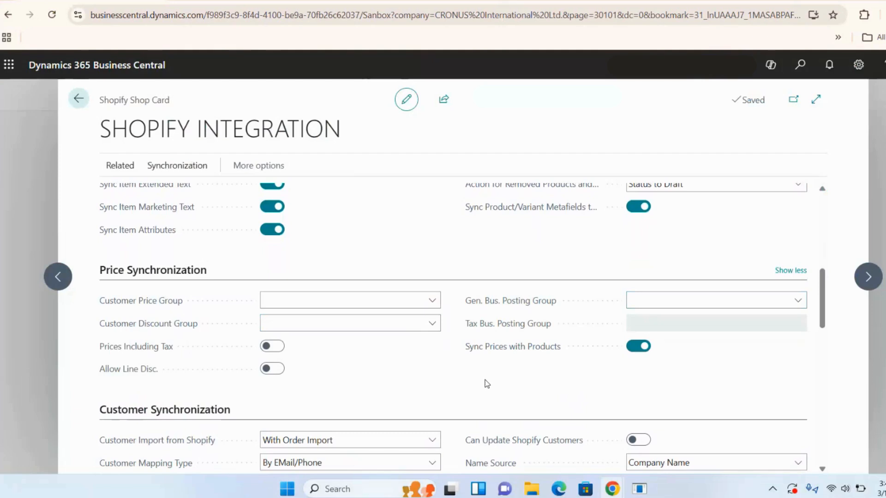
pyautogui.moveTo(828, 302); pyautogui.dragTo(821, 343)
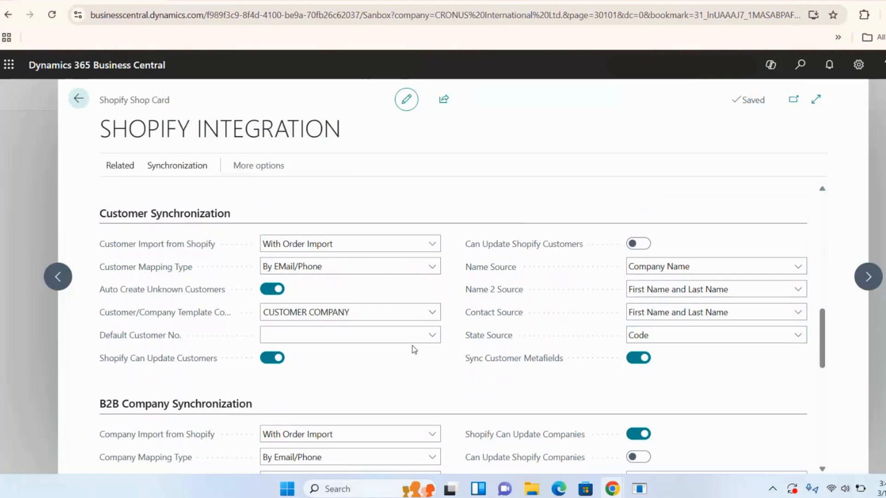
pyautogui.scroll(-5, 394, 379)
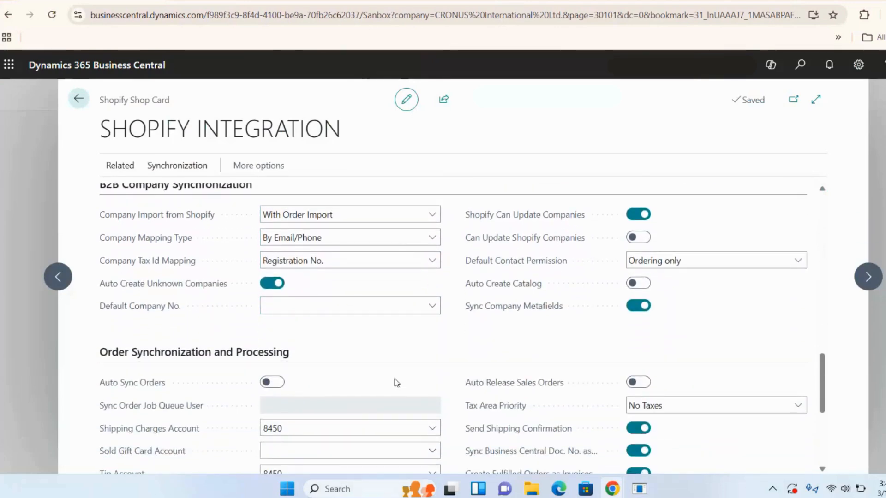
pyautogui.scroll(-3, 395, 379)
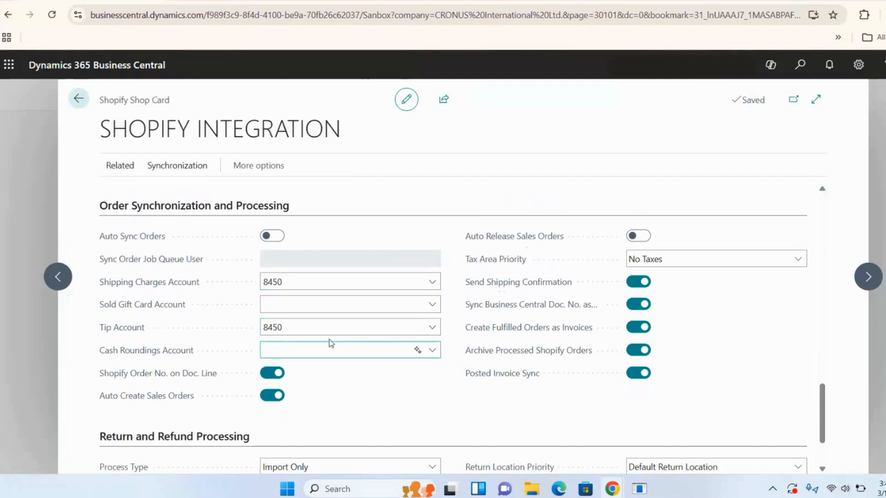
pyautogui.moveTo(174, 287)
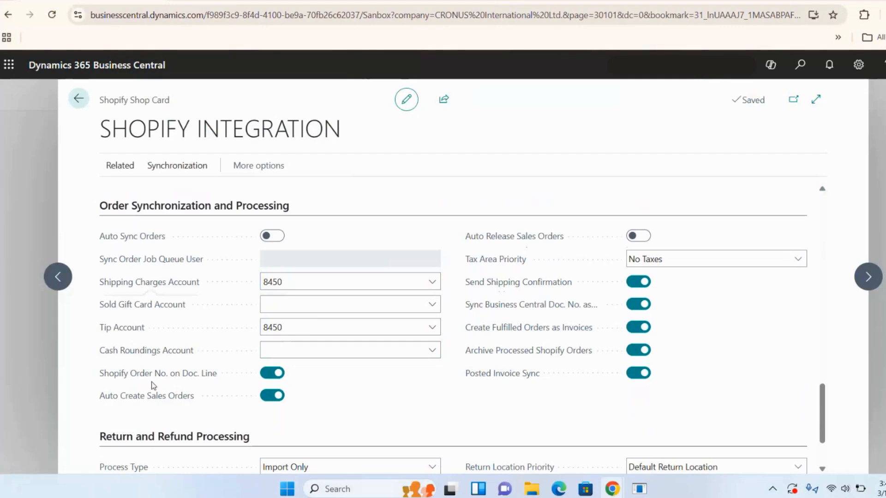
pyautogui.moveTo(213, 383)
pyautogui.click(818, 350)
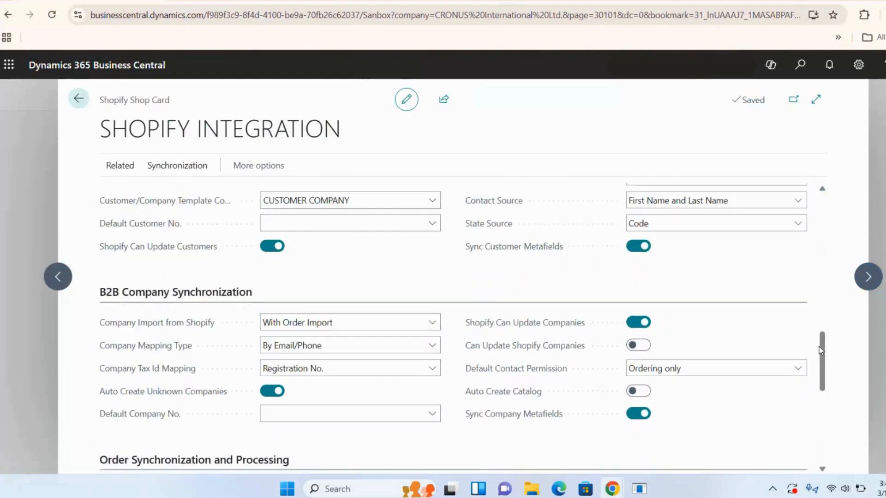
pyautogui.moveTo(819, 349); pyautogui.dragTo(834, 223)
pyautogui.click(121, 166)
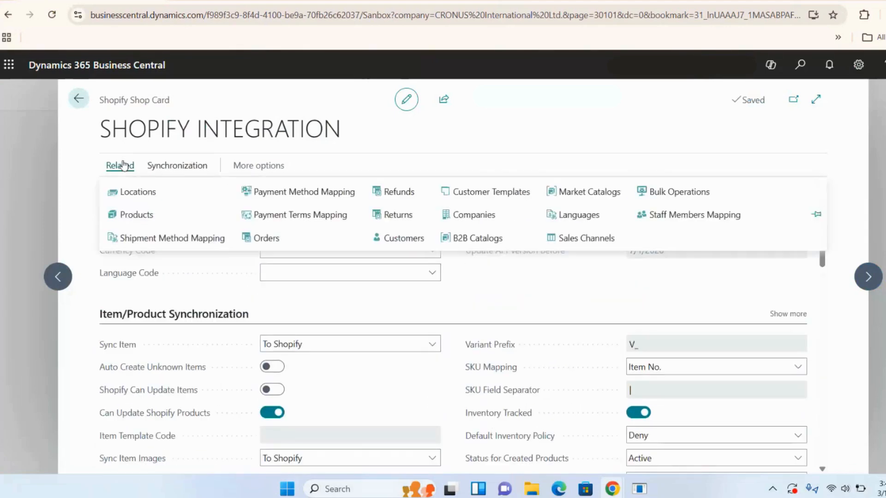
pyautogui.click(121, 184)
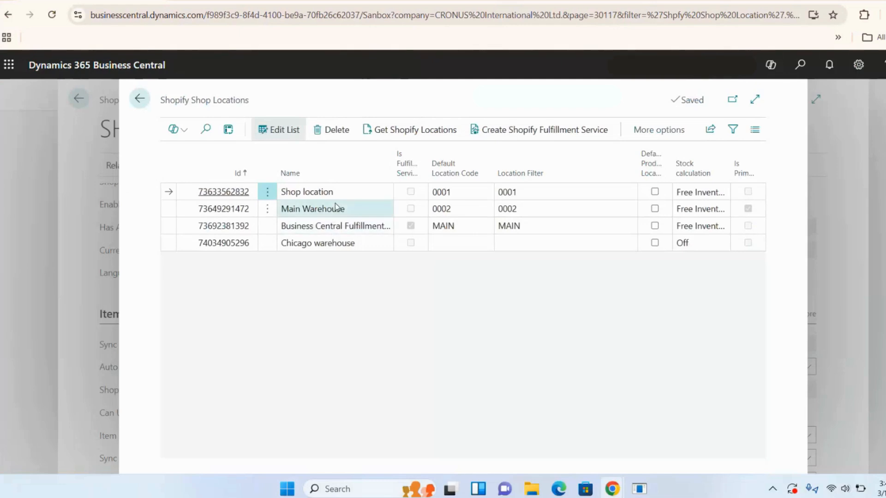
pyautogui.click(475, 192)
pyautogui.click(487, 194)
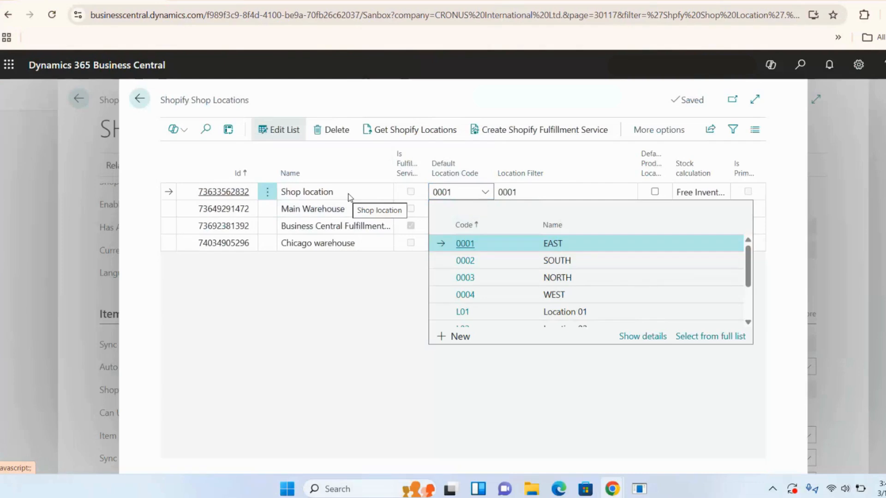
pyautogui.click(363, 225)
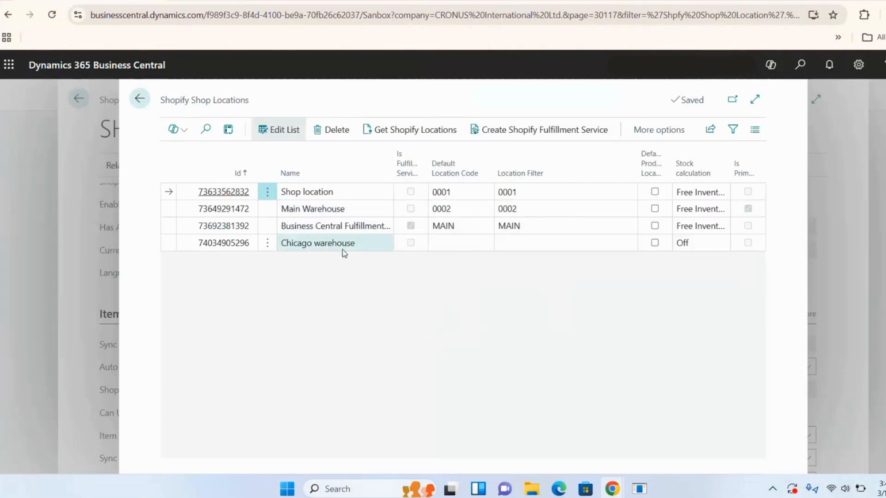
pyautogui.click(470, 196)
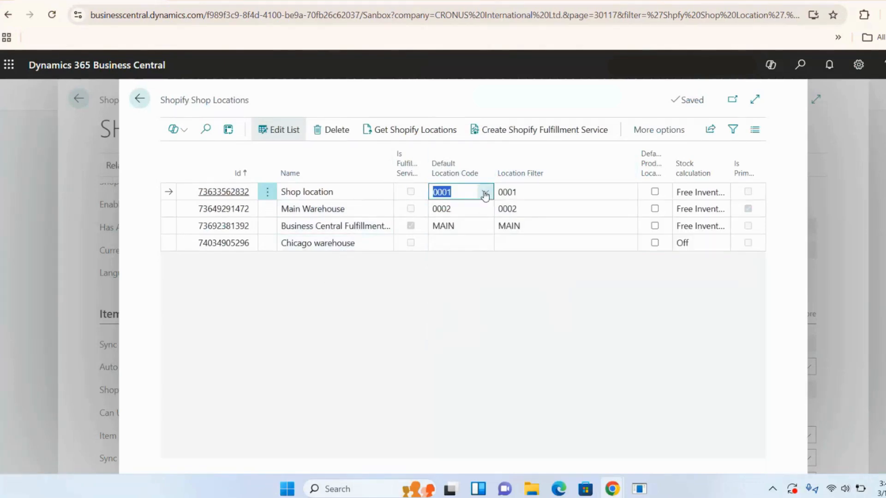
pyautogui.click(484, 192)
pyautogui.click(635, 317)
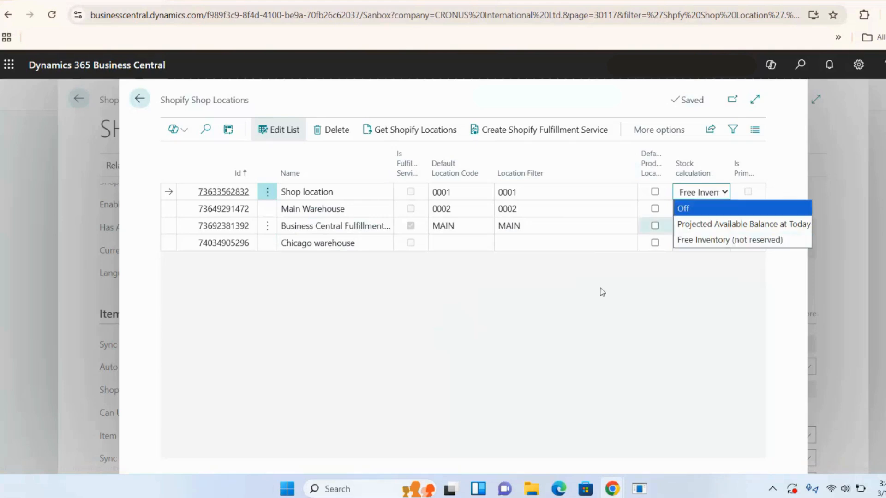
pyautogui.click(573, 336)
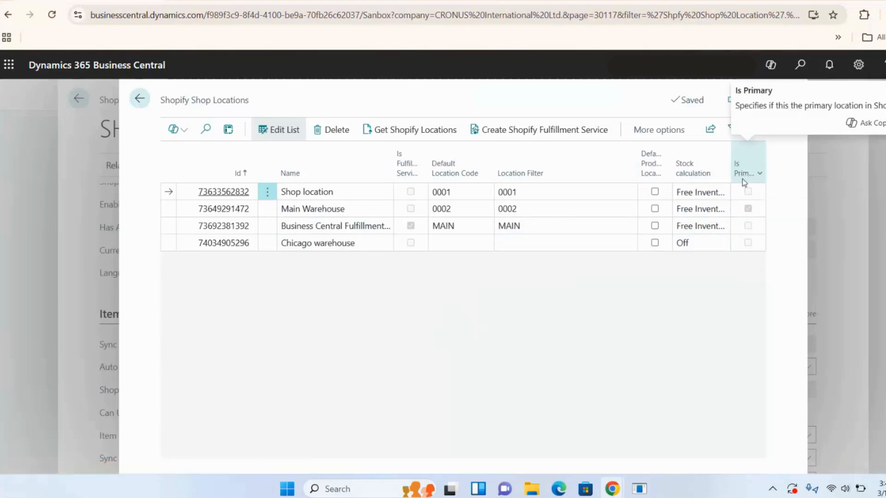
pyautogui.moveTo(651, 174)
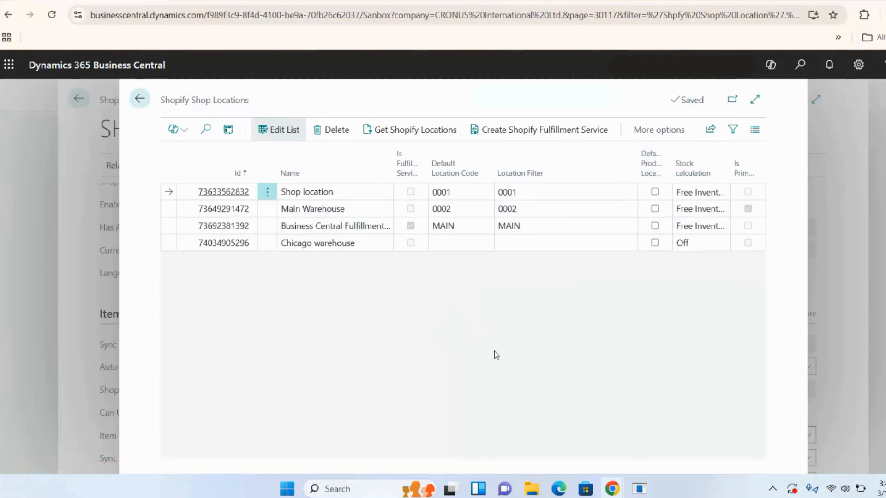
# - Open the Shopify Shipment Methods mapping from the shop card's related pages
pyautogui.moveTo(403, 180)
pyautogui.click(139, 99)
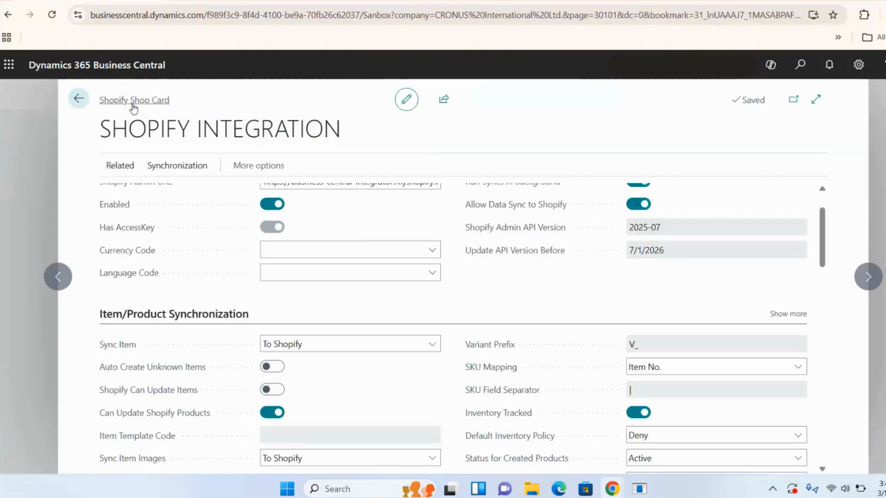
pyautogui.click(120, 165)
pyautogui.click(203, 235)
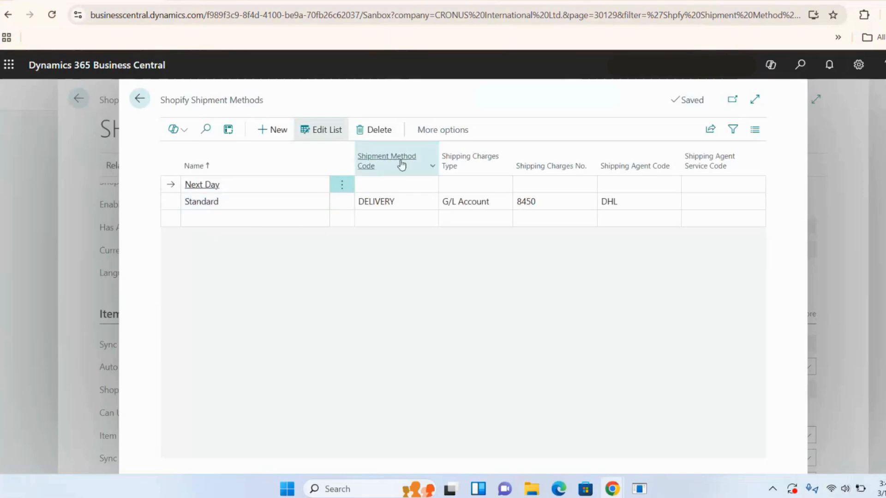
# - Map Standard shipping to DELIVERY with G/L Account 8450 and agent DHL, then return to the shop card
pyautogui.click(412, 206)
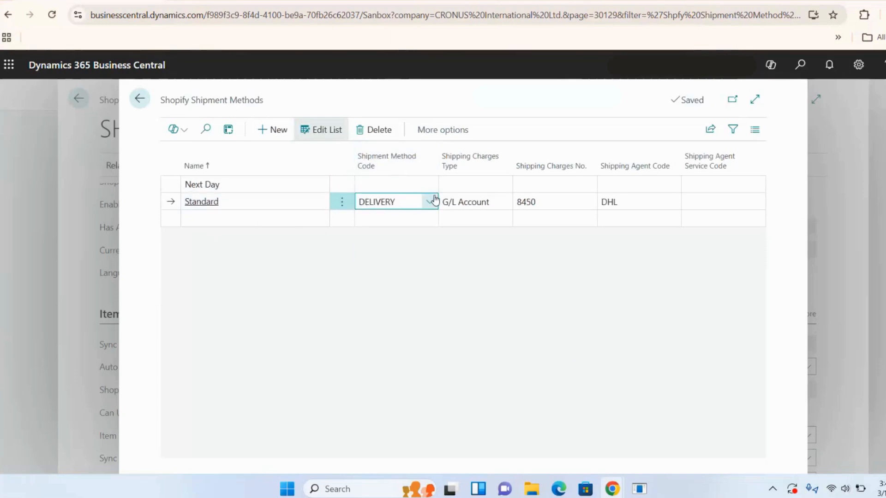
pyautogui.click(434, 200)
pyautogui.click(503, 203)
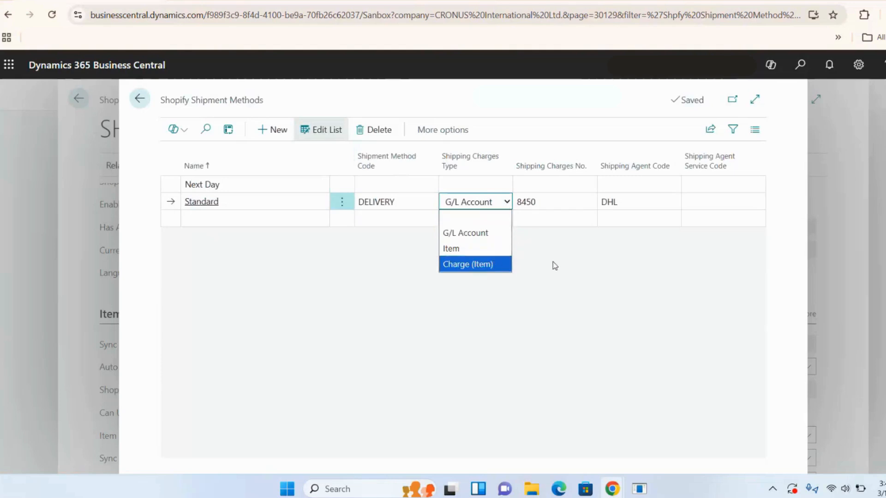
pyautogui.click(580, 205)
pyautogui.click(584, 205)
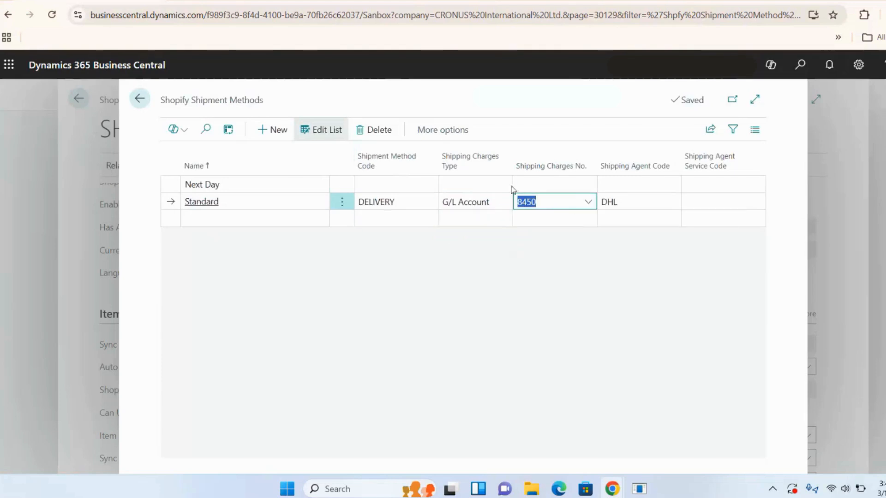
pyautogui.click(636, 206)
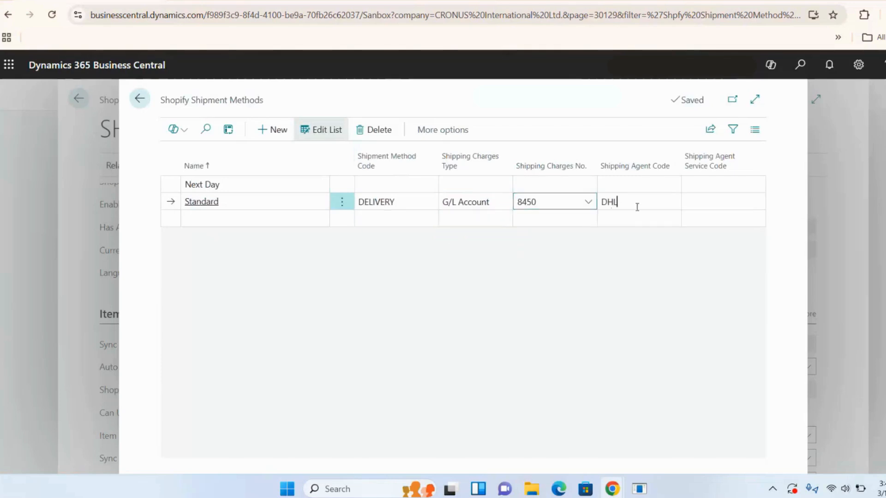
pyautogui.click(139, 98)
pyautogui.click(130, 173)
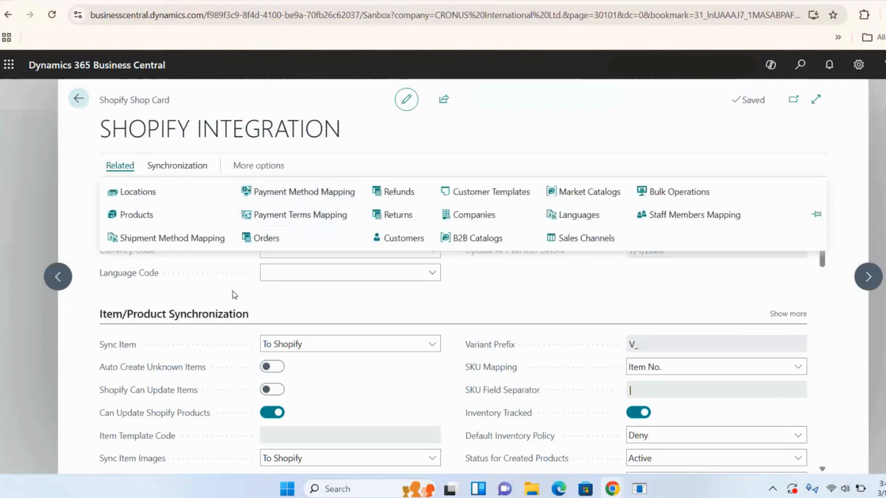
# - Log in to the Business Central Integrator store admin and open its General settings
pyautogui.click(301, 105)
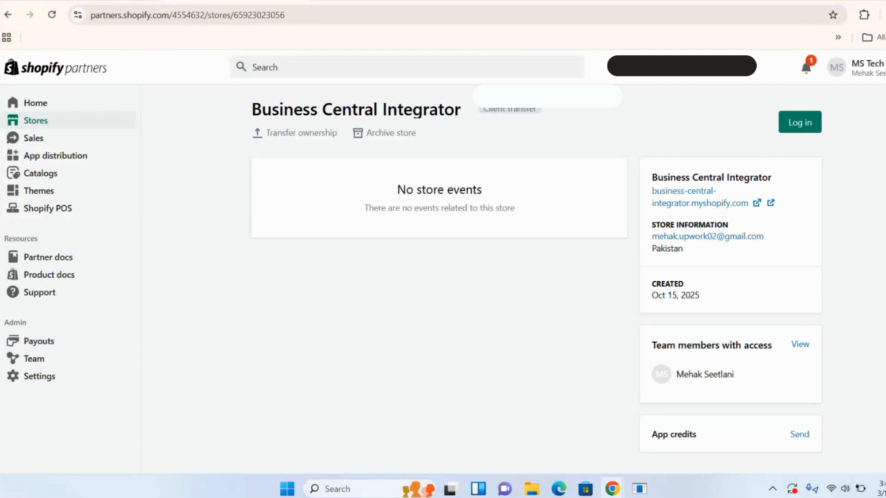
pyautogui.click(812, 123)
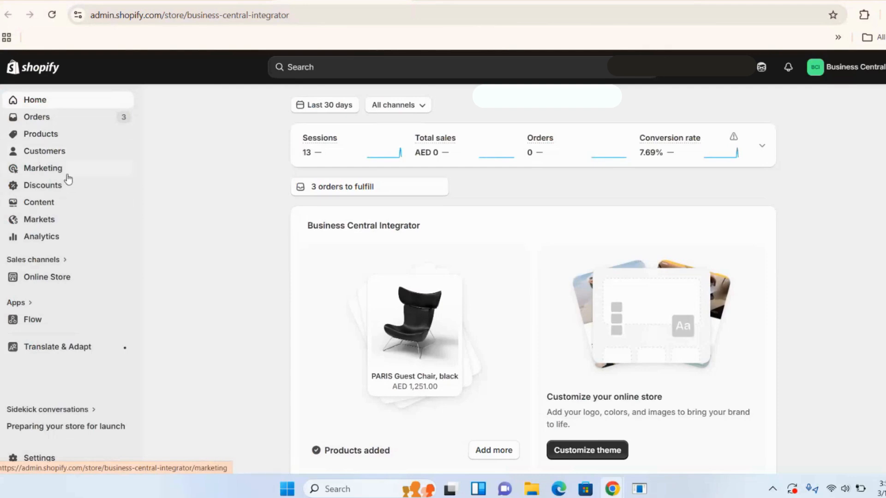
pyautogui.click(45, 459)
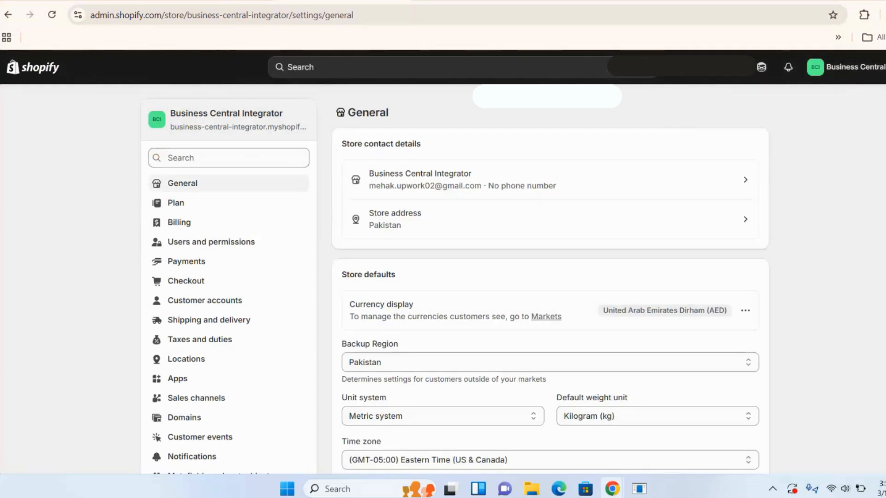
pyautogui.scroll(-3, 455, 280)
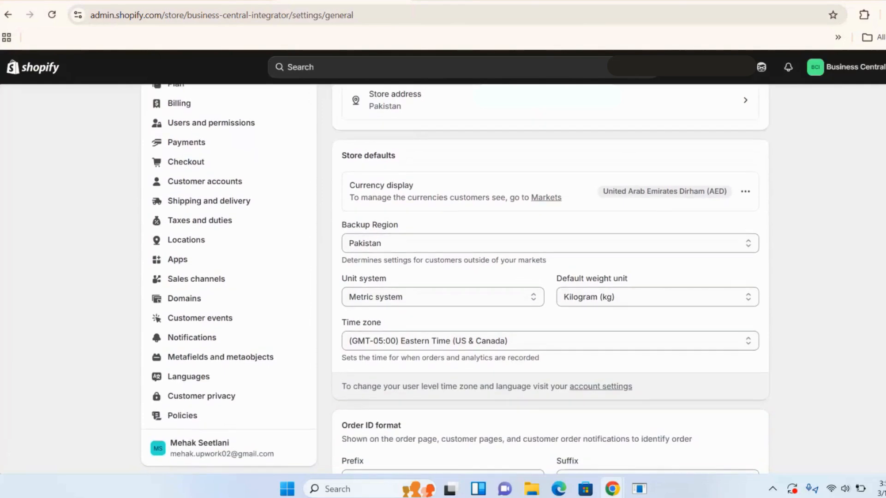
pyautogui.scroll(-9, 454, 280)
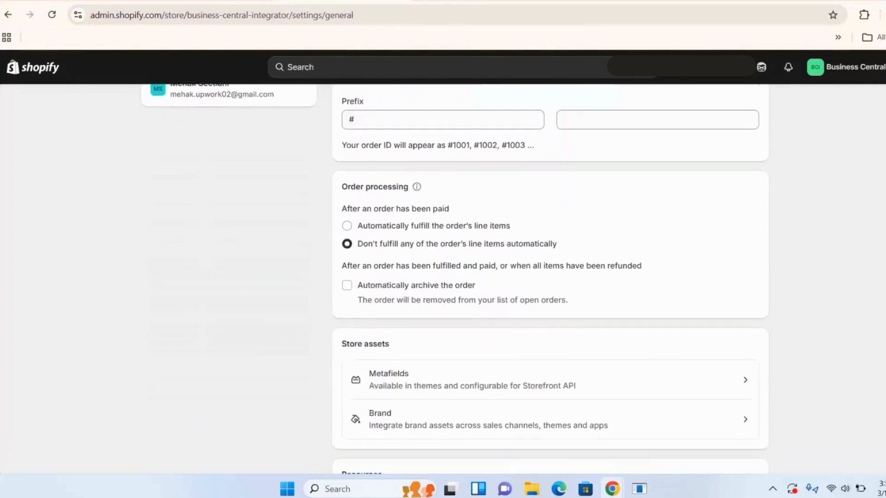
pyautogui.scroll(-1, 550, 280)
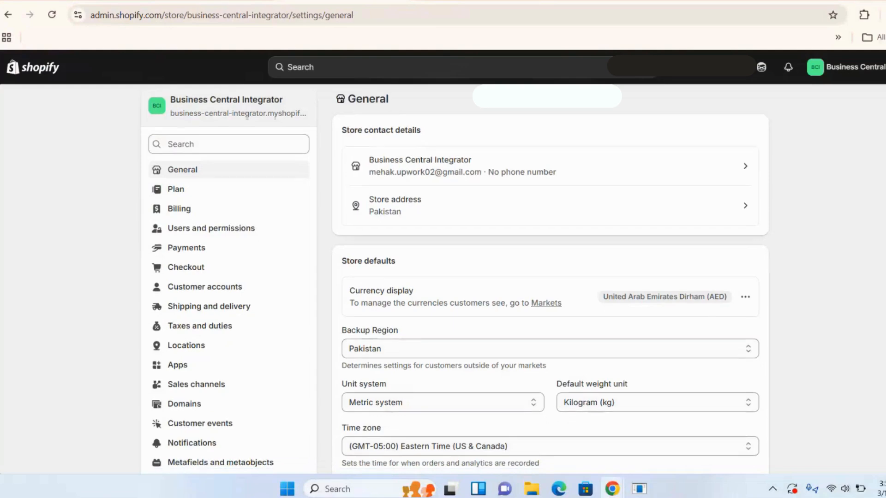
pyautogui.scroll(-1, 455, 280)
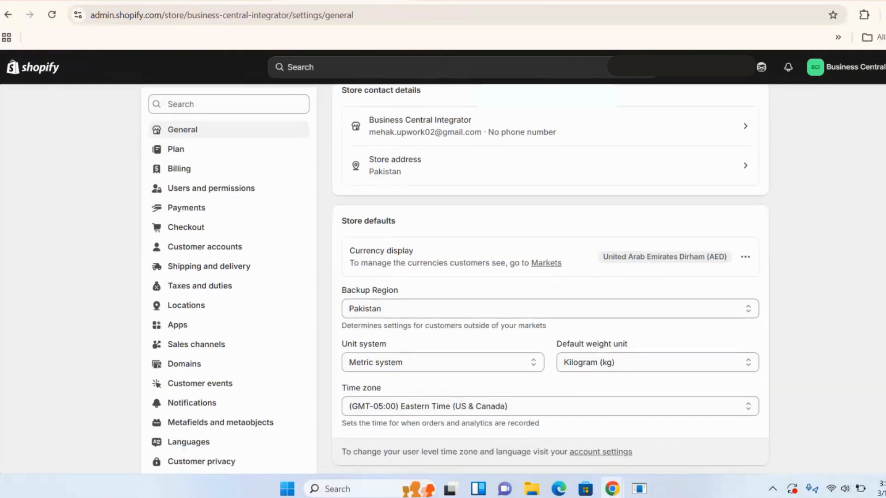
pyautogui.scroll(1, 550, 281)
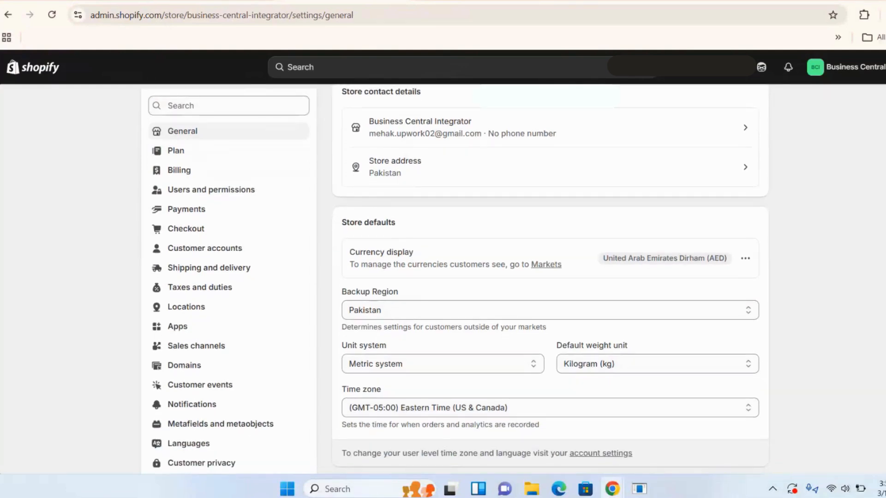
pyautogui.scroll(-10, 814, 325)
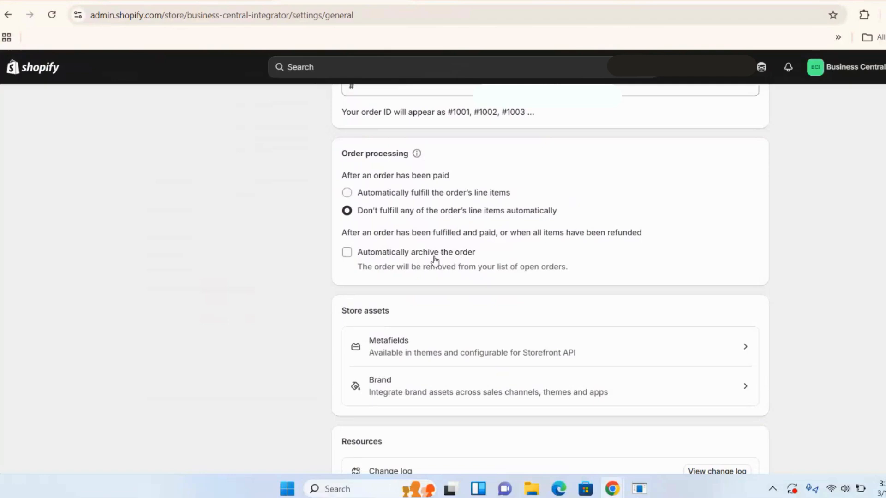
pyautogui.scroll(10, 550, 279)
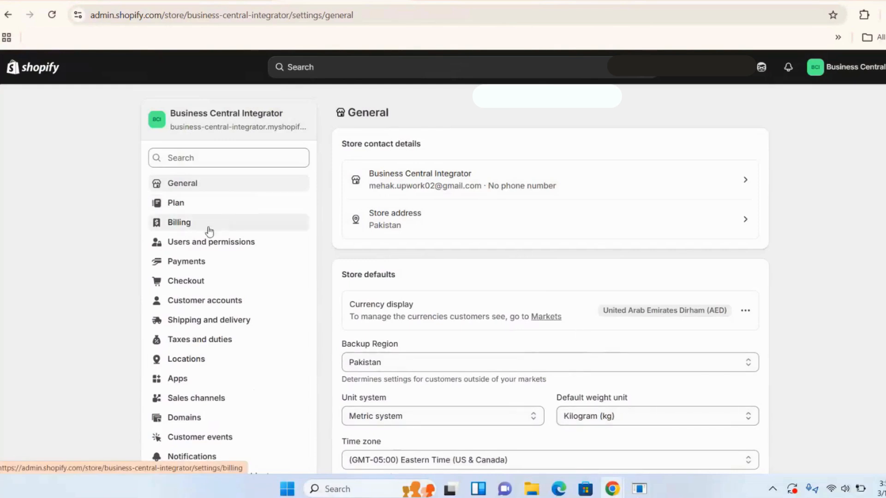
# - Open Payments settings and view the active (for testing) Bogus Gateway provider page
pyautogui.click(225, 259)
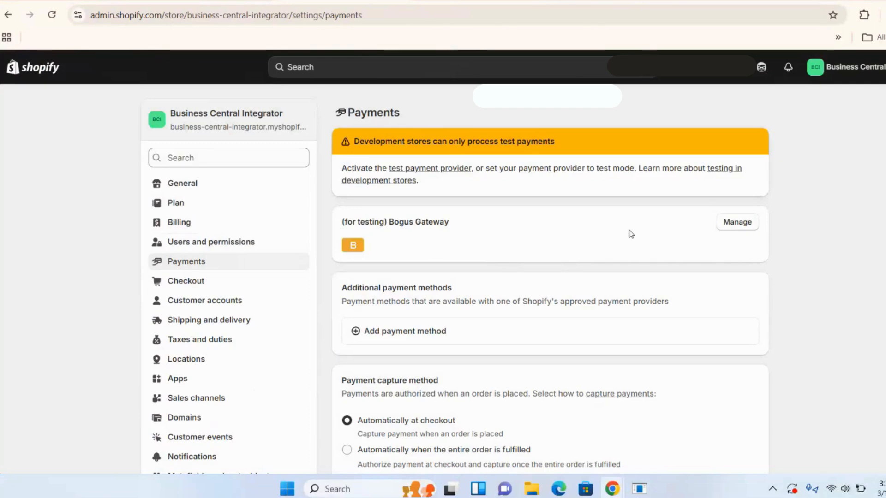
pyautogui.click(737, 223)
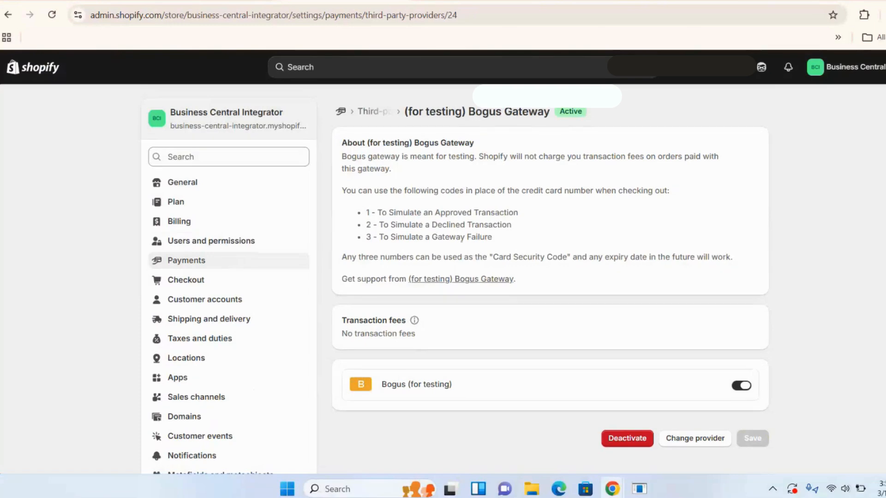
pyautogui.scroll(-1, 639, 423)
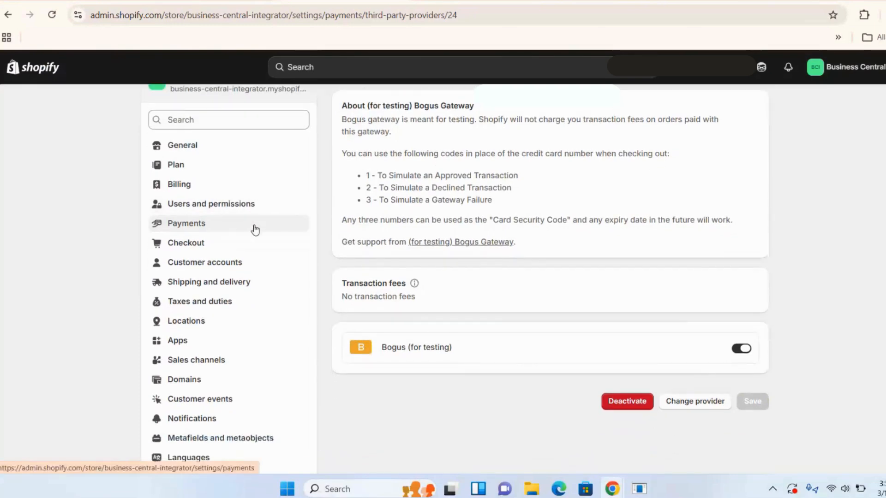
# - Open Checkout settings, leaving Full name requiring only the last name
pyautogui.click(251, 243)
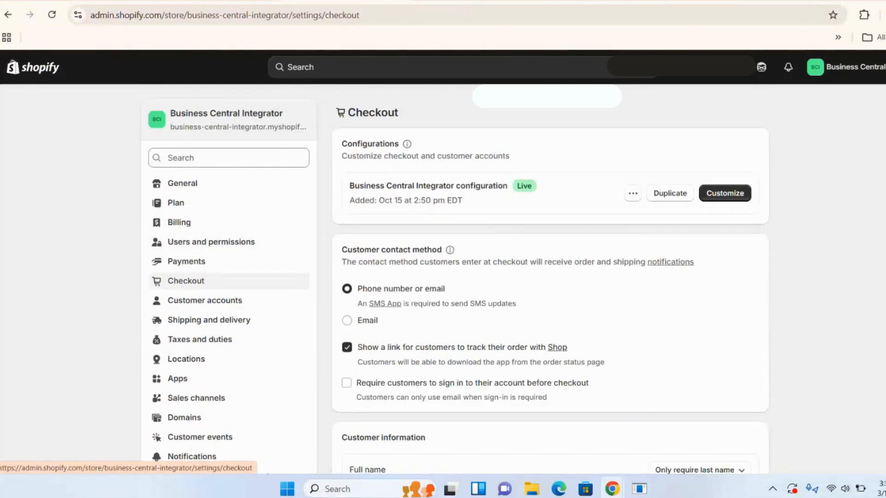
pyautogui.scroll(-3, 417, 168)
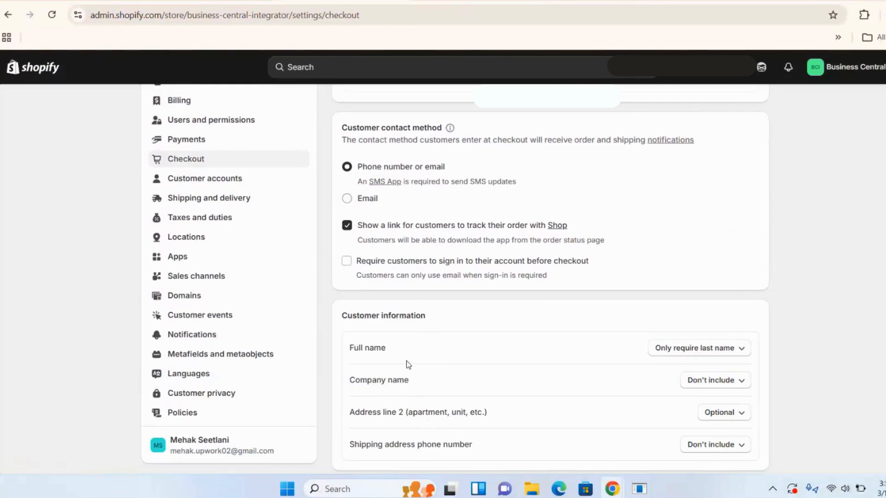
pyautogui.click(692, 351)
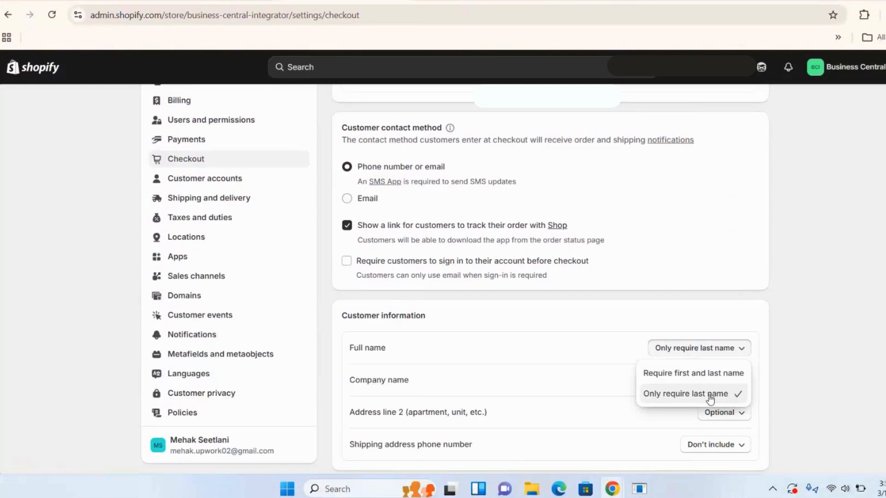
pyautogui.click(683, 322)
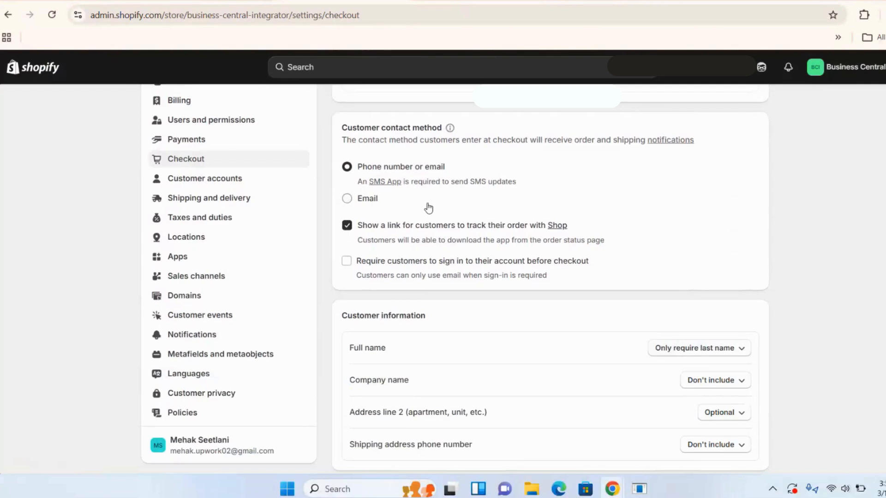
# - Review remaining checkout options: tipping presets 10, 15, 20% and abandoned-checkout emails after 10 hours
pyautogui.moveTo(358, 182); pyautogui.dragTo(378, 198)
pyautogui.click(811, 198)
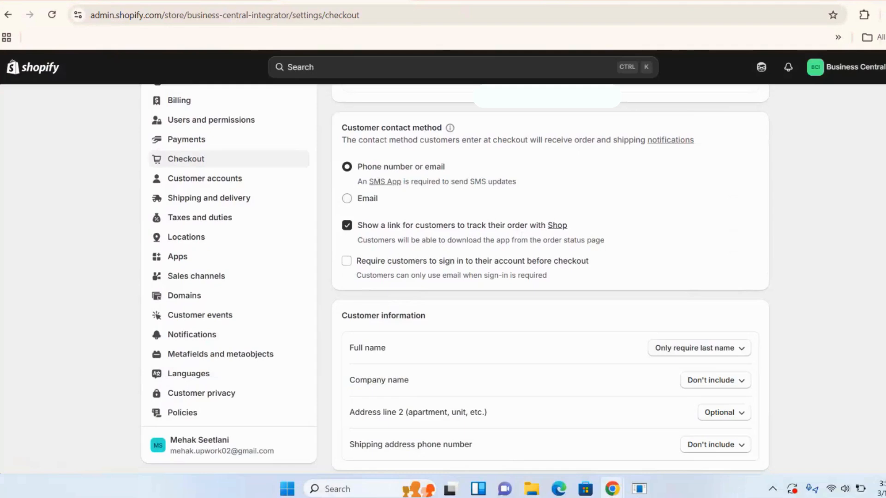
pyautogui.scroll(-1, 774, 232)
pyautogui.scroll(-2, 874, 224)
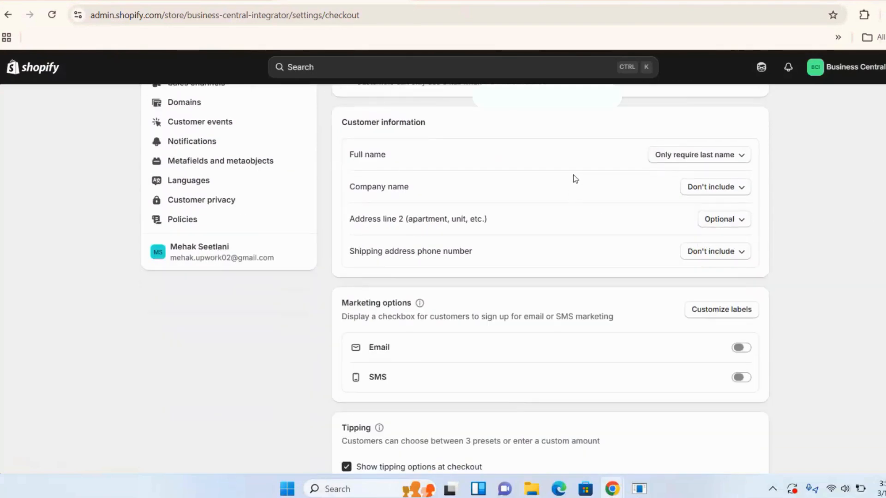
pyautogui.scroll(-4, 747, 259)
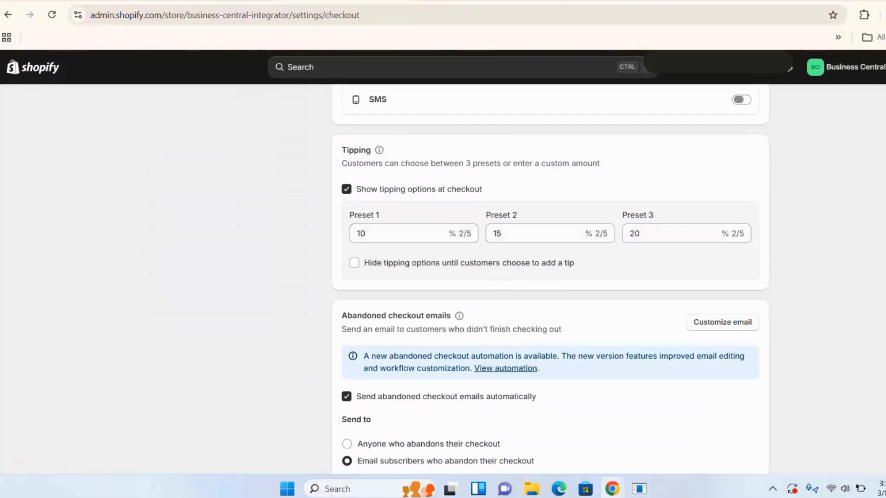
pyautogui.scroll(-6, 550, 277)
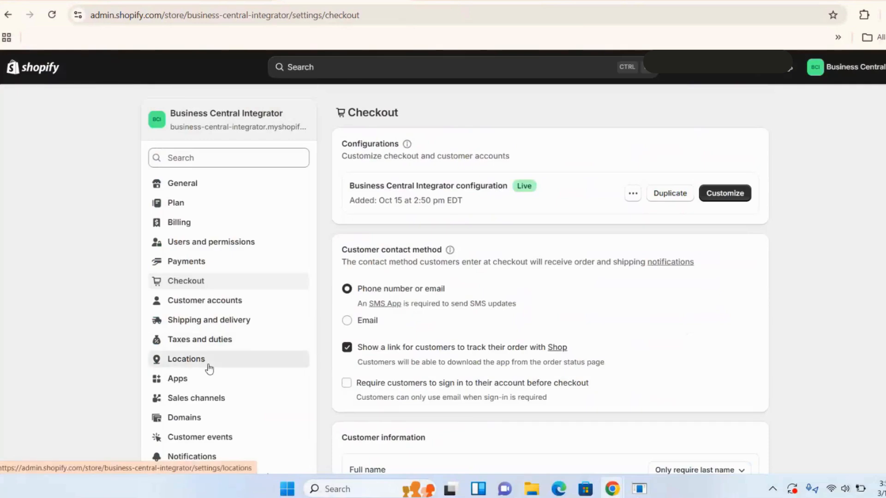
# - Open the Chicago warehouse location and review its Illinois sales-tax notice
pyautogui.click(208, 367)
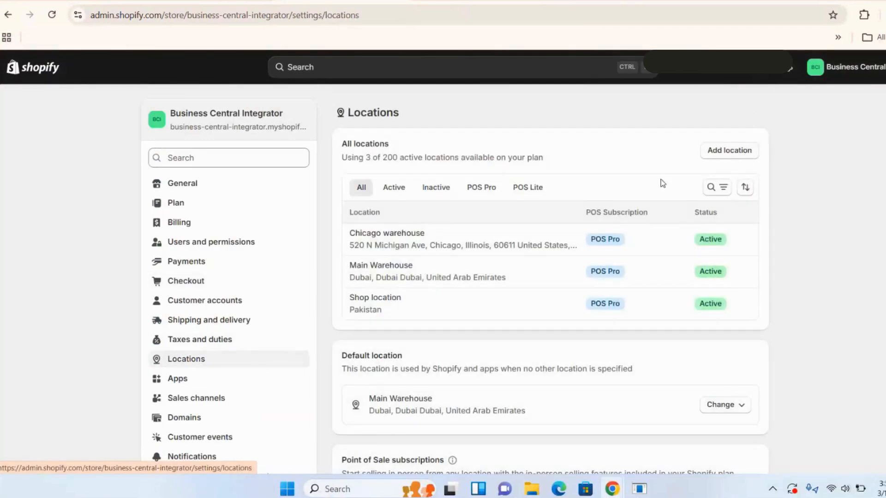
pyautogui.click(503, 246)
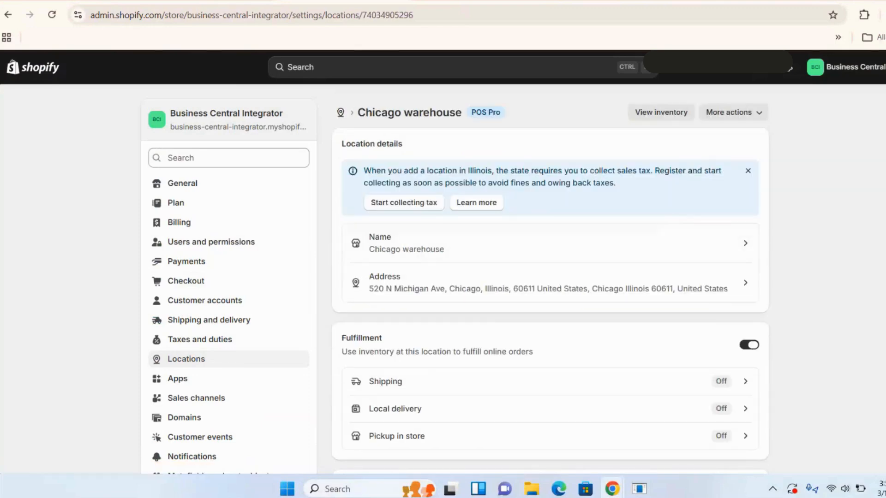
pyautogui.tripleClick(558, 185)
pyautogui.click(559, 188)
pyautogui.tripleClick(559, 188)
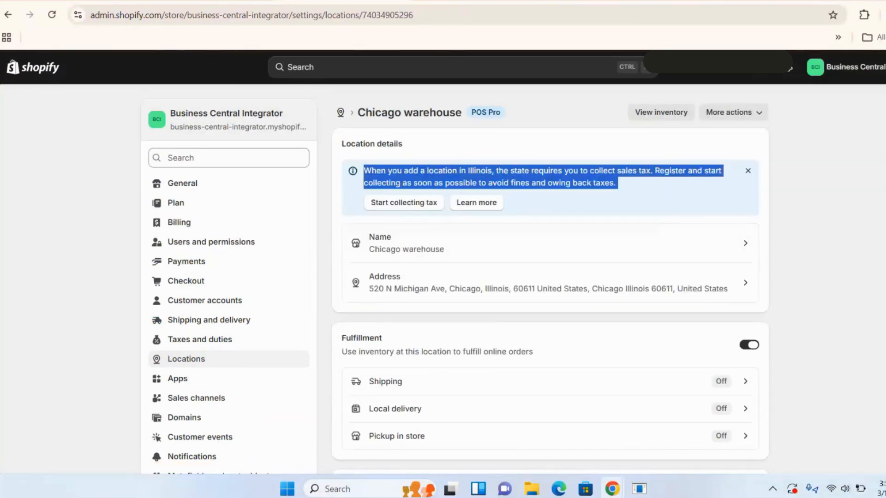
pyautogui.click(559, 188)
# - Look over the Chicago warehouse details, then go back to the three active locations
pyautogui.scroll(-3, 559, 188)
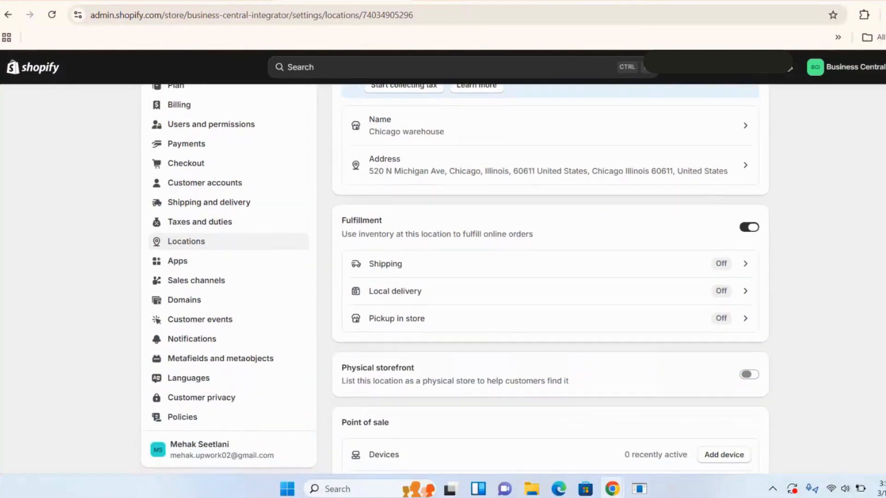
pyautogui.scroll(1, 558, 187)
pyautogui.scroll(-1, 454, 278)
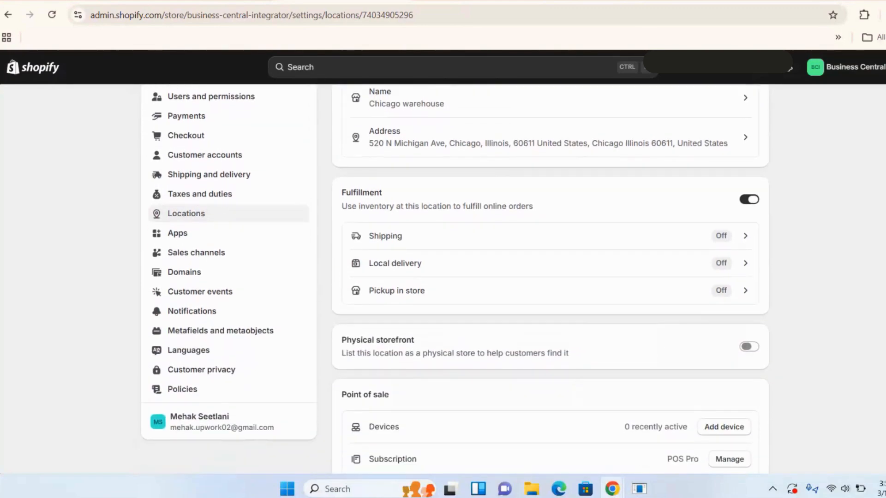
pyautogui.scroll(-2, 549, 277)
pyautogui.scroll(5, 549, 277)
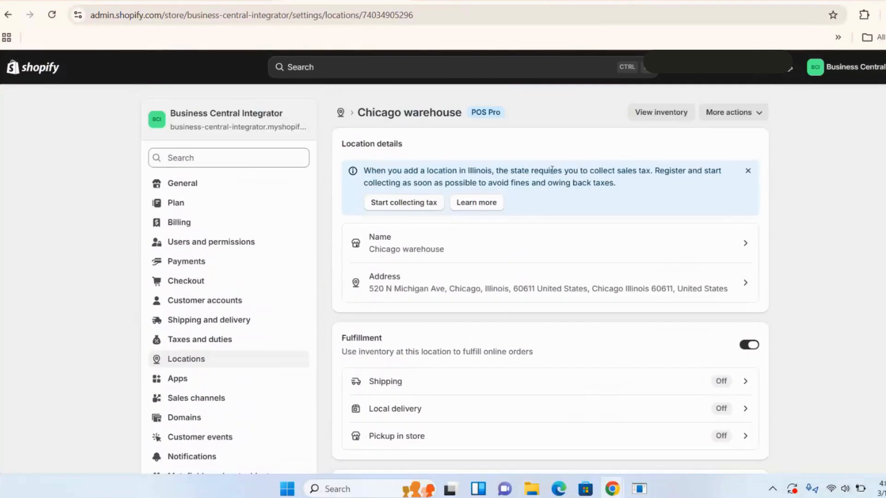
pyautogui.click(230, 368)
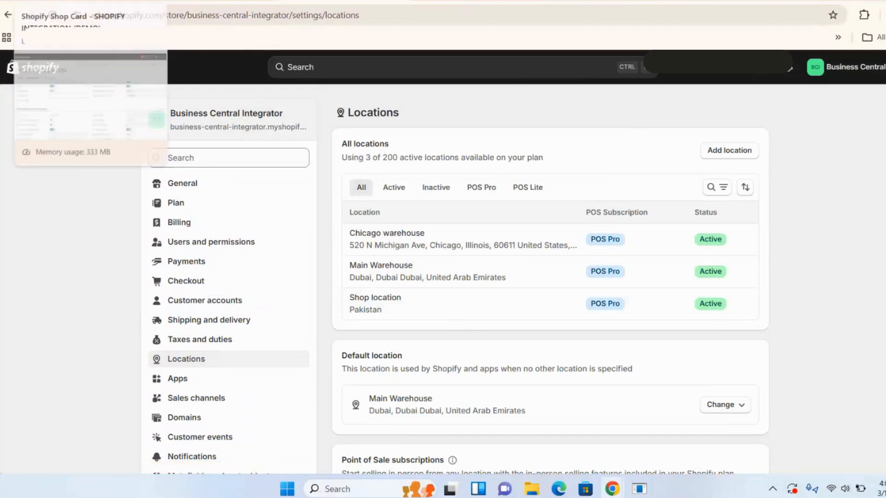
pyautogui.click(55, 1)
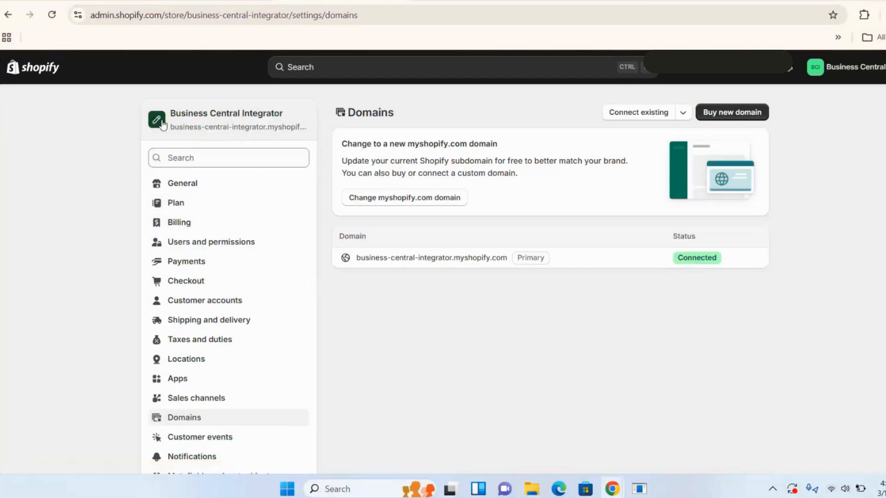
# - Open and dismiss the store icon settings, returning to the Shopify admin home
pyautogui.click(157, 120)
pyautogui.click(634, 210)
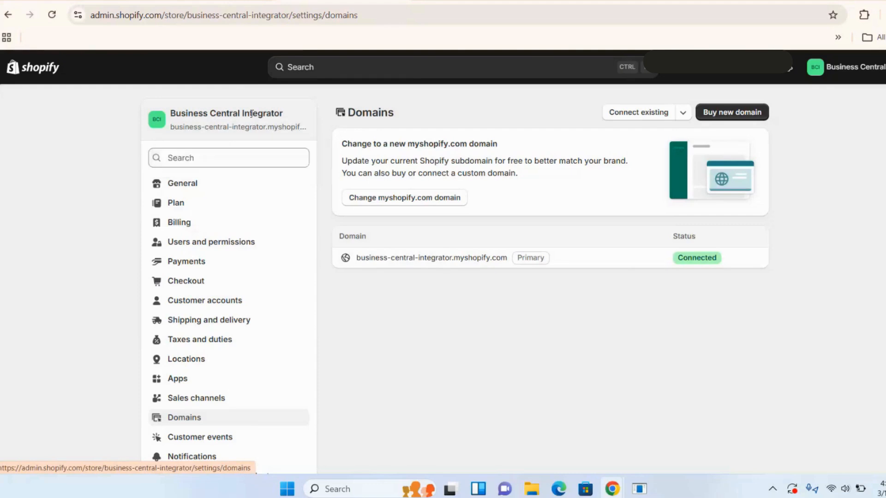
pyautogui.click(46, 77)
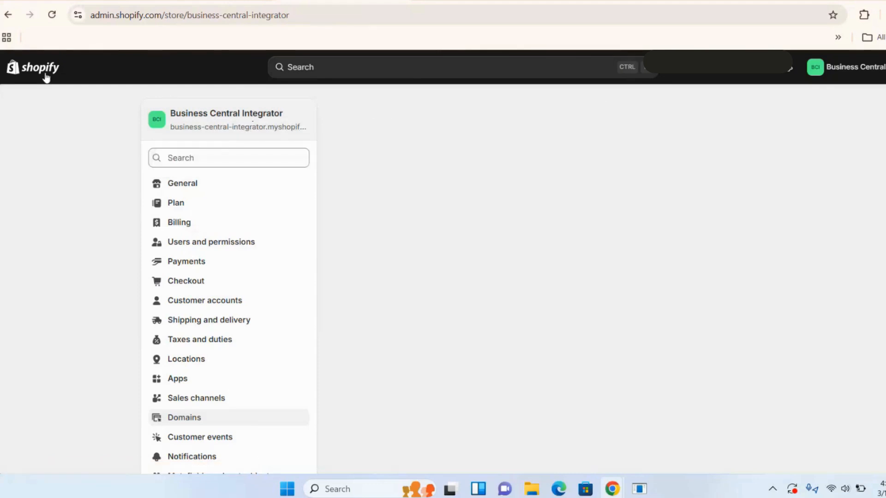
# - Browse the Shopify product list of mostly zero-stock chairs, then show the shop card's related pages
pyautogui.click(51, 134)
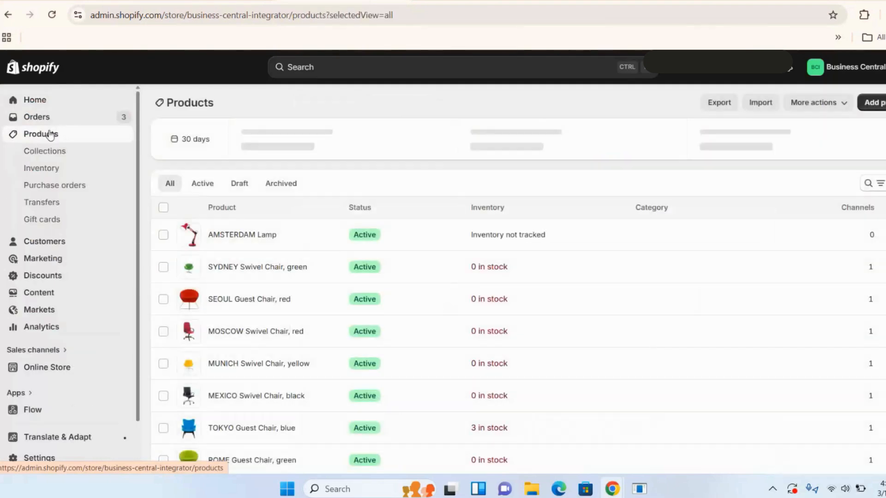
pyautogui.scroll(-1, 519, 278)
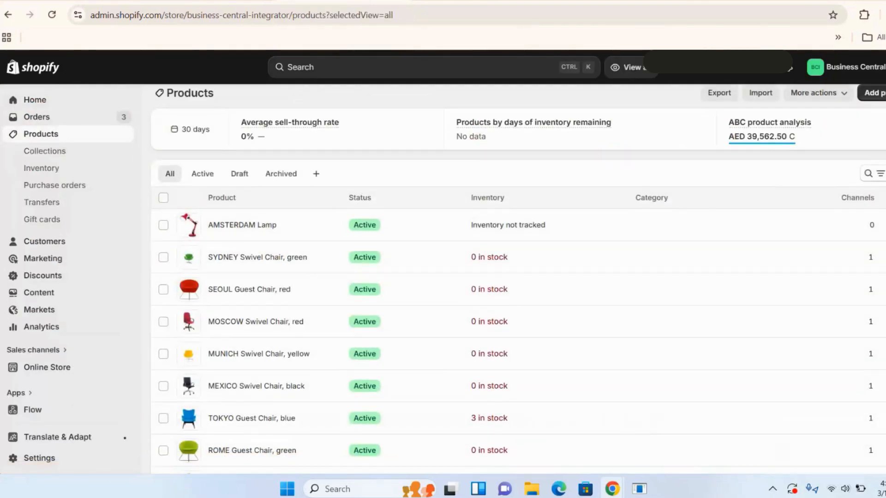
pyautogui.scroll(-3, 518, 278)
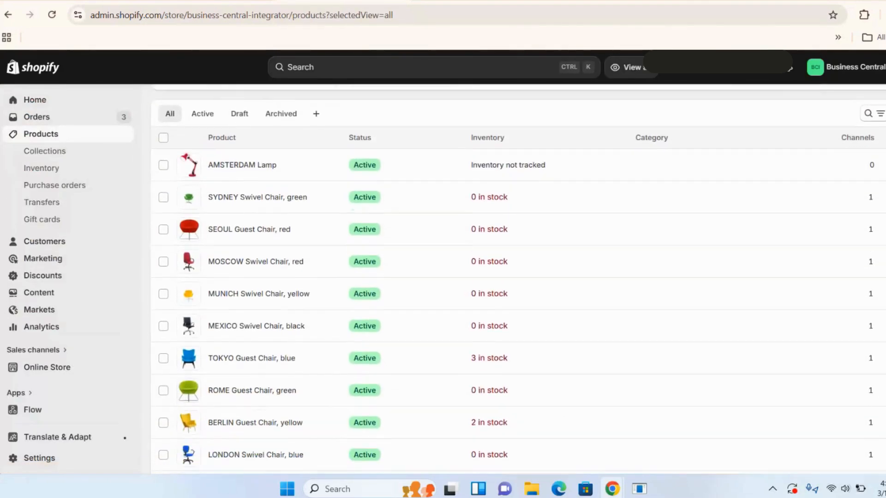
pyautogui.scroll(-2, 518, 278)
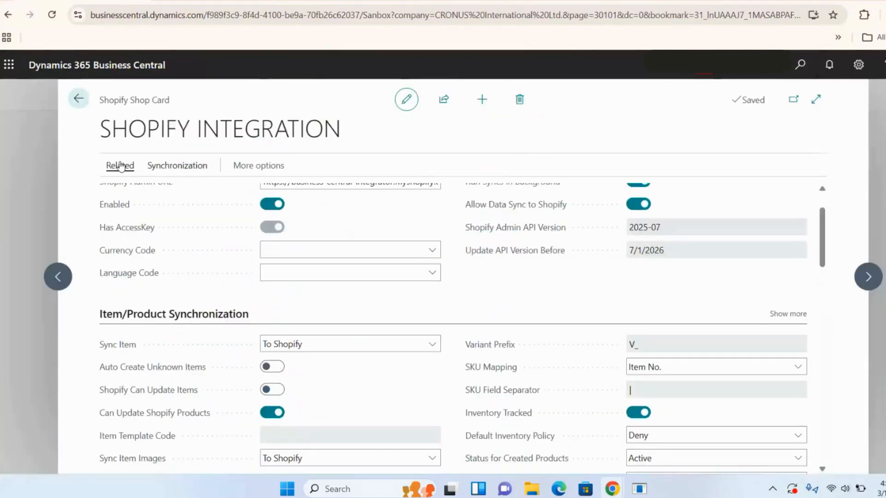
pyautogui.click(121, 166)
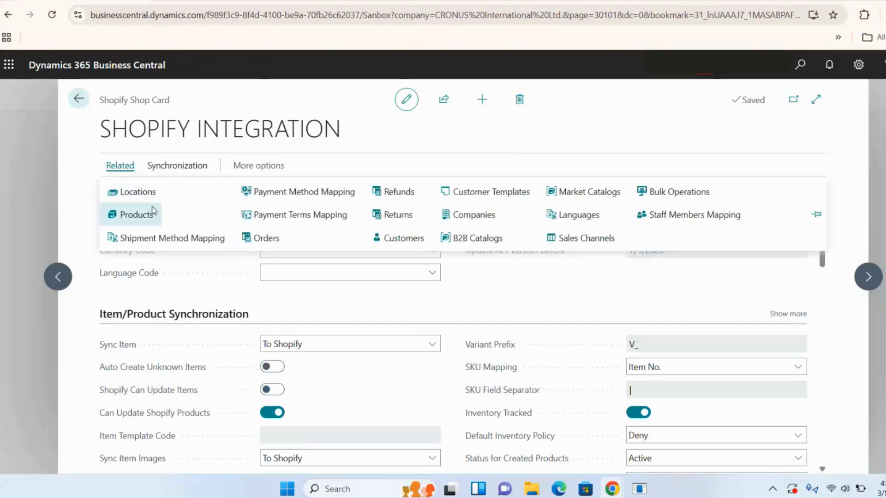
# - Add item 1929-W, Conference Bundle 1-8, to the shop's Shopify products with Sync Inventory on
pyautogui.click(136, 215)
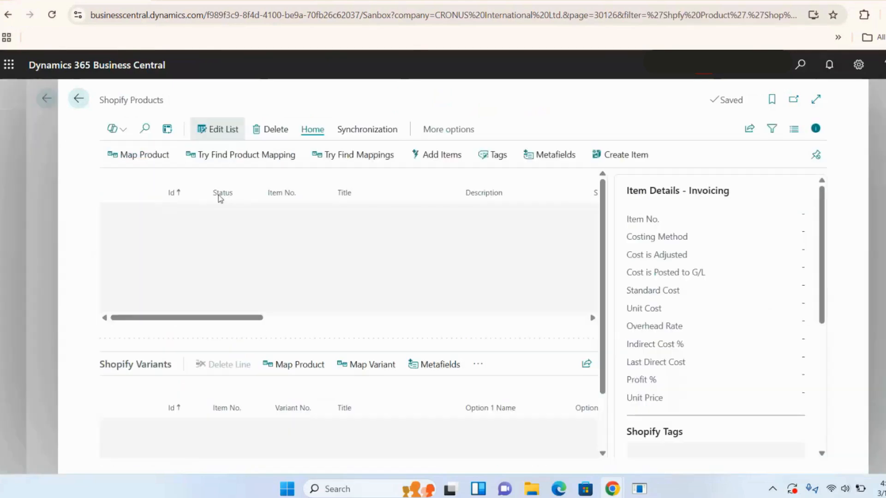
pyautogui.click(450, 169)
pyautogui.click(613, 219)
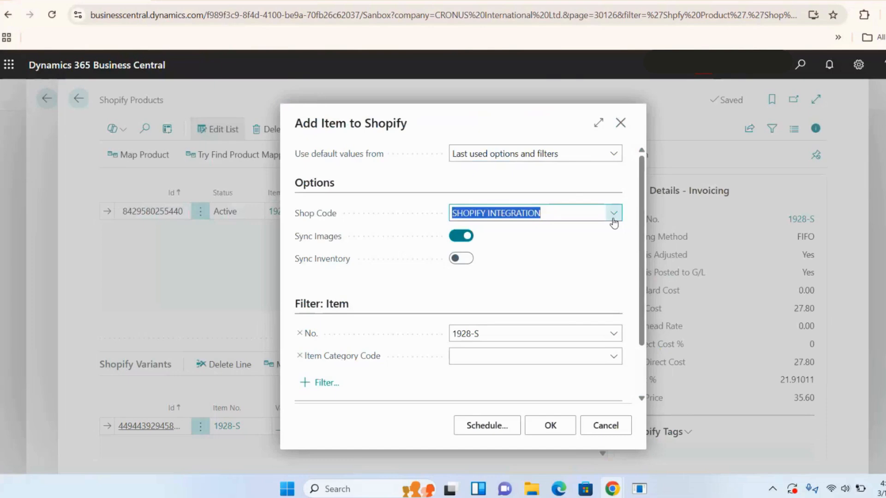
pyautogui.click(584, 194)
pyautogui.click(612, 333)
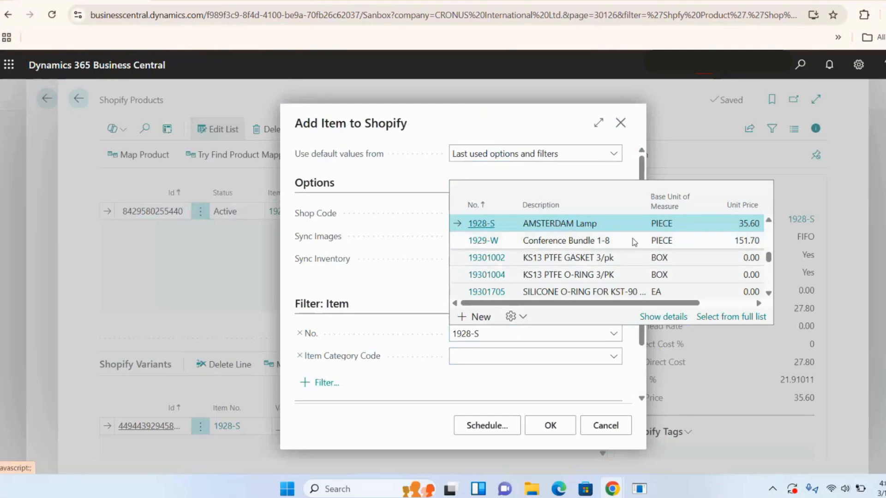
pyautogui.click(631, 245)
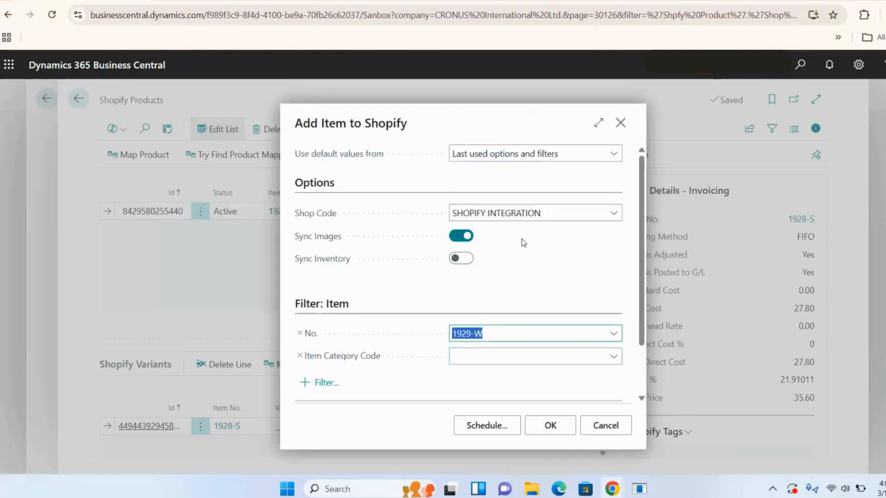
pyautogui.click(464, 265)
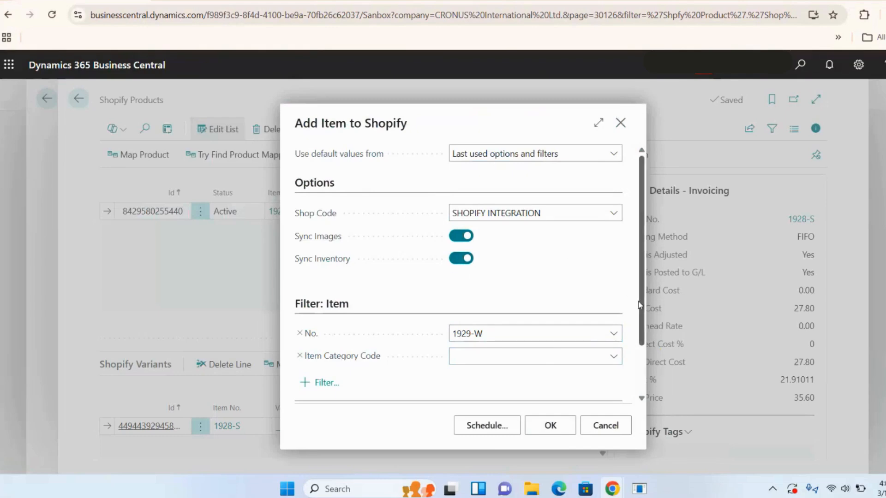
pyautogui.scroll(-1, 638, 302)
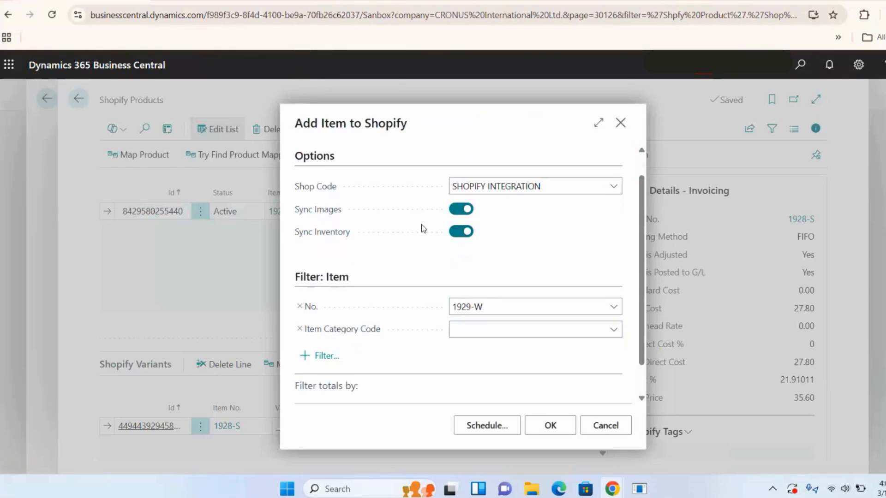
pyautogui.click(567, 432)
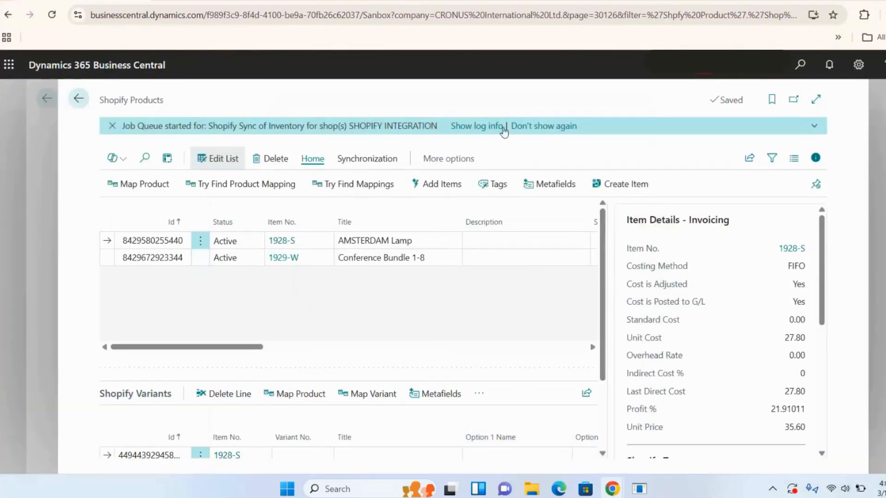
pyautogui.click(200, 266)
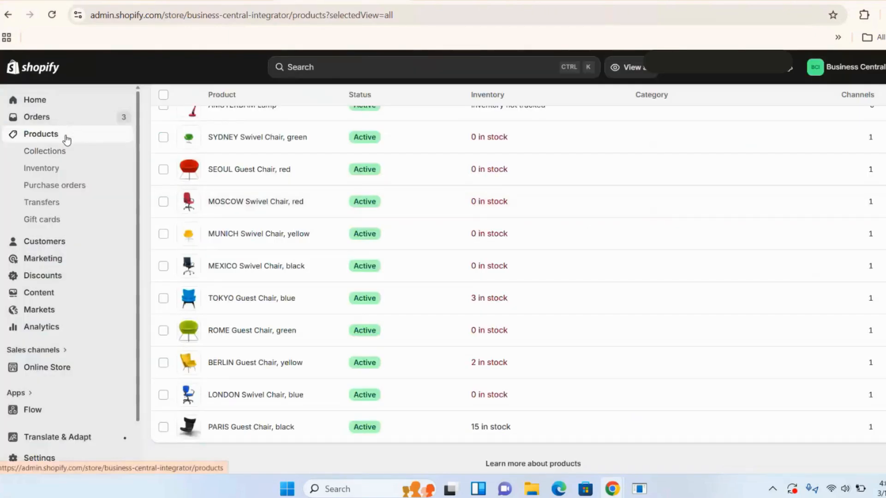
# - Refresh Shopify products to confirm Conference Bundle 1-8 is Active with 0 in stock
pyautogui.click(36, 117)
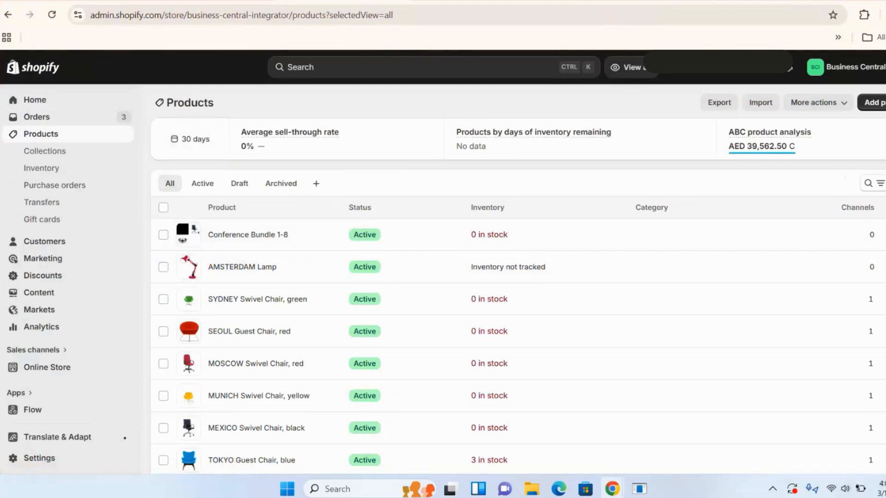
pyautogui.click(471, 1)
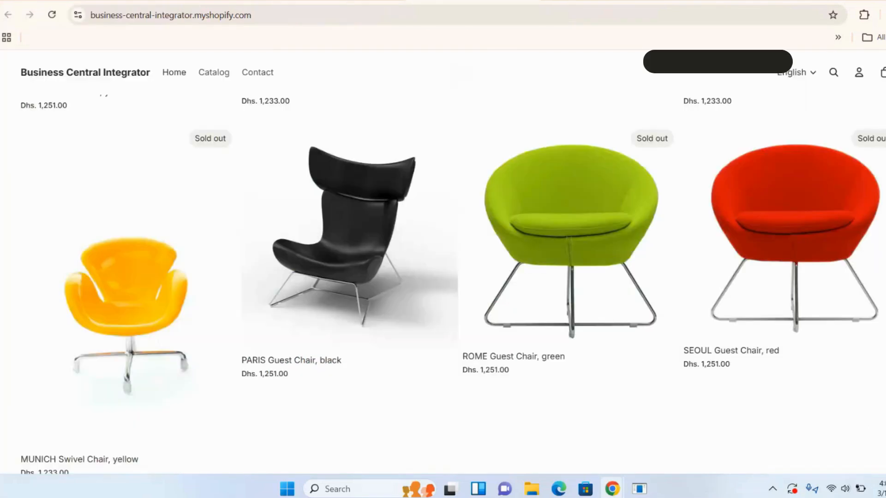
# - View the PARIS Guest Chair, black product page, then go back to the AED 1,451.16 checkout
pyautogui.click(245, 1)
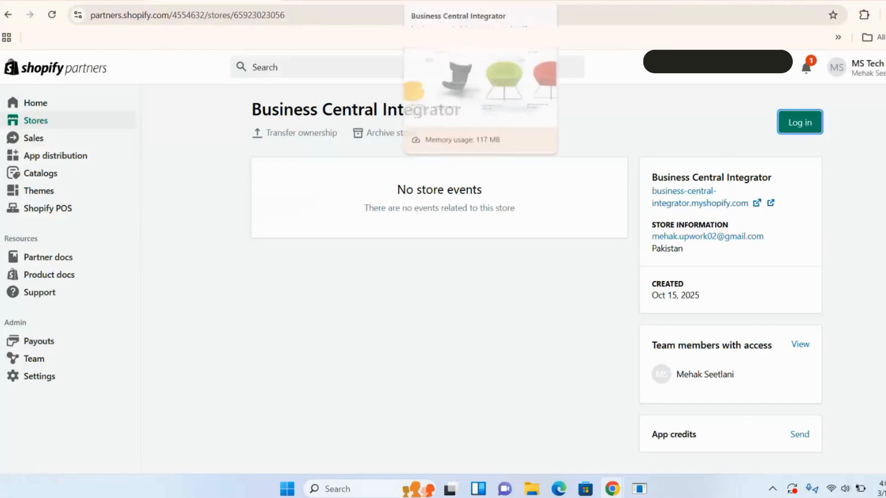
pyautogui.click(472, 1)
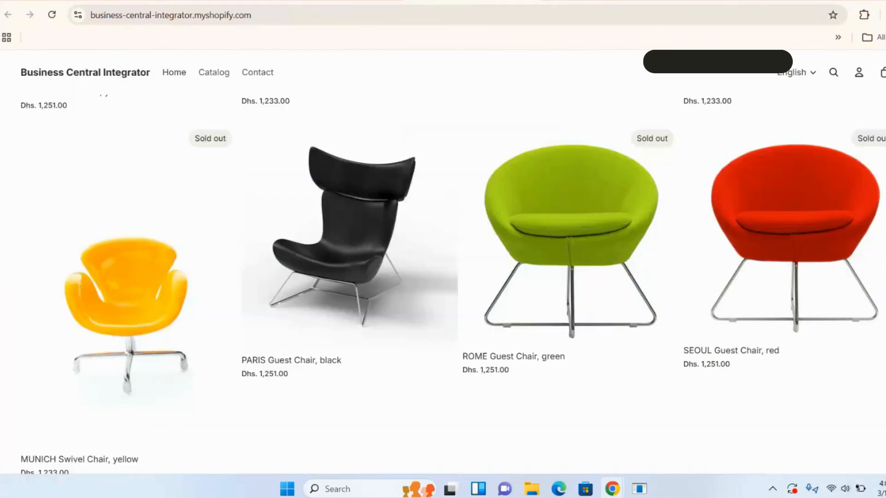
pyautogui.scroll(5, 443, 277)
pyautogui.scroll(-5, 834, 322)
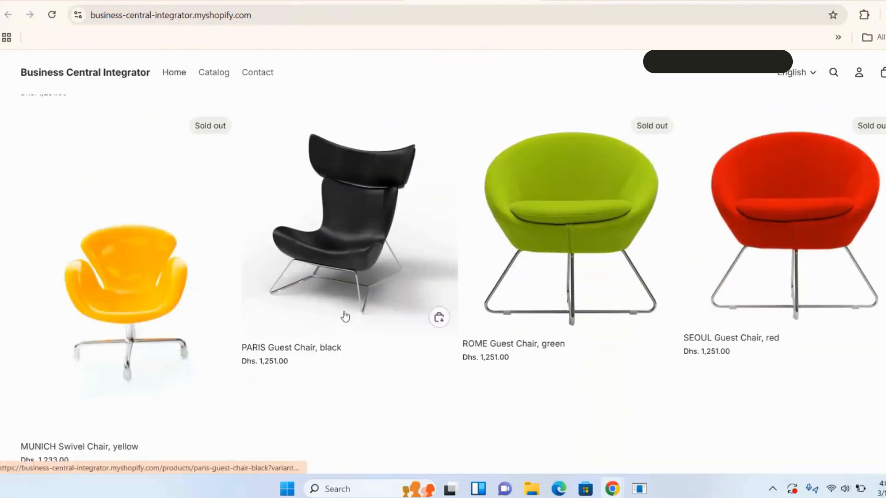
pyautogui.click(345, 316)
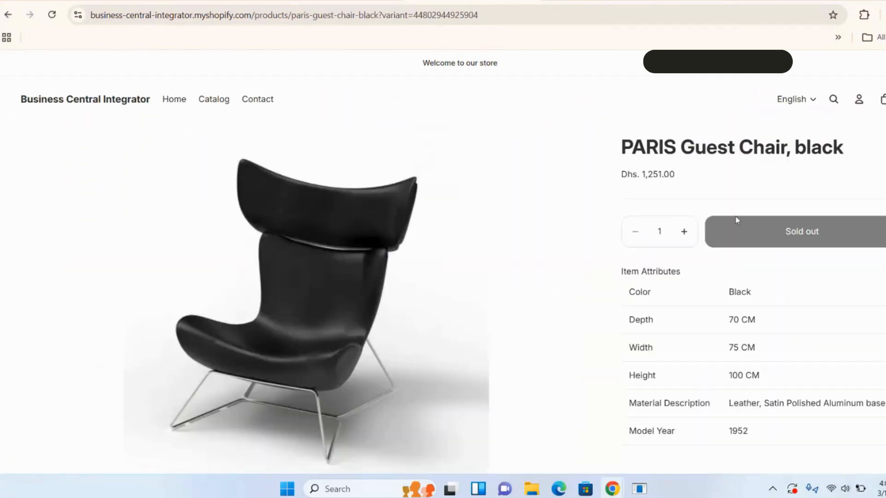
pyautogui.scroll(-6, 443, 276)
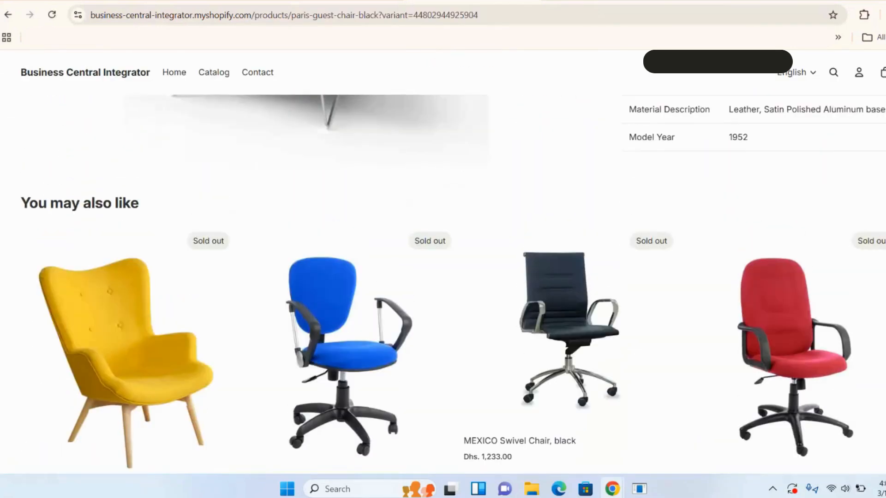
pyautogui.scroll(-3, 443, 277)
pyautogui.scroll(10, 443, 276)
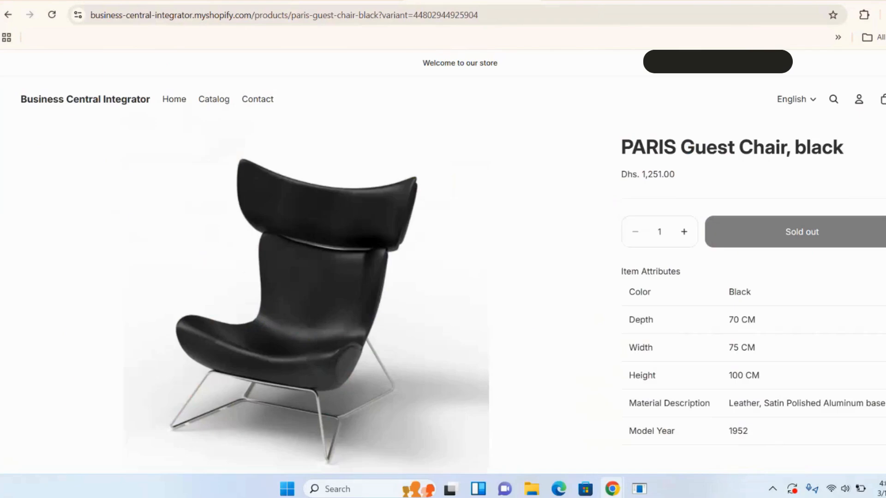
pyautogui.click(9, 17)
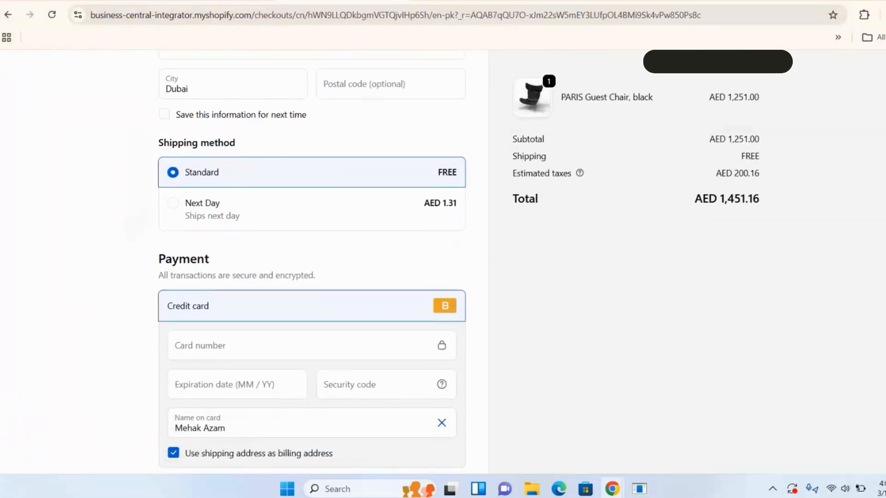
# - Begin entering the test card number in the checkout payment section
pyautogui.scroll(-1, 312, 262)
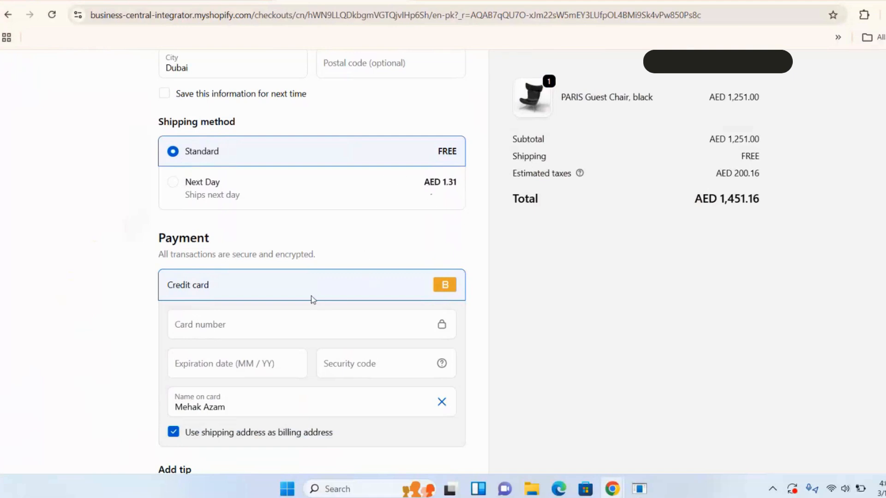
pyautogui.click(214, 323)
pyautogui.write('1')
pyautogui.scroll(-4, 150, 358)
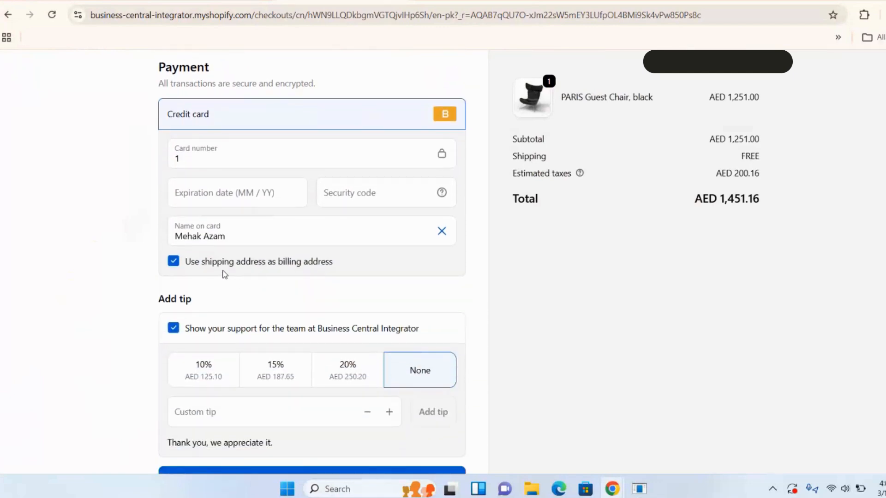
pyautogui.scroll(-2, 312, 267)
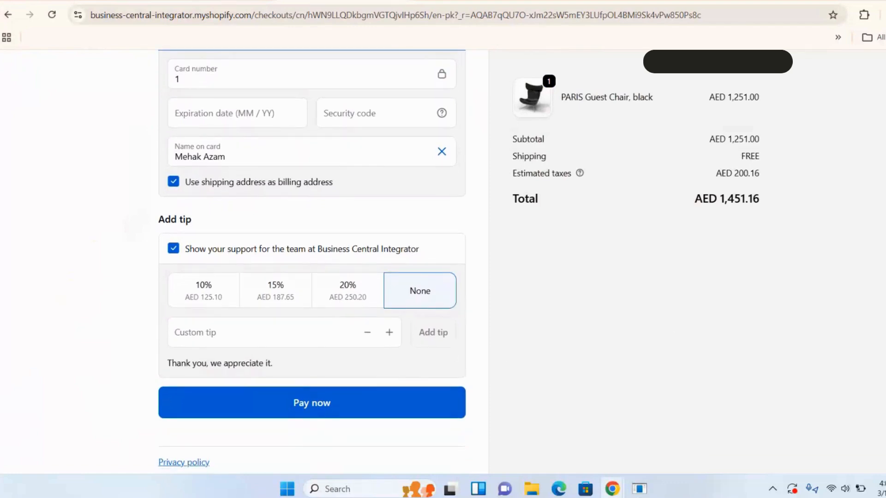
pyautogui.scroll(10, 312, 266)
pyautogui.scroll(-10, 312, 267)
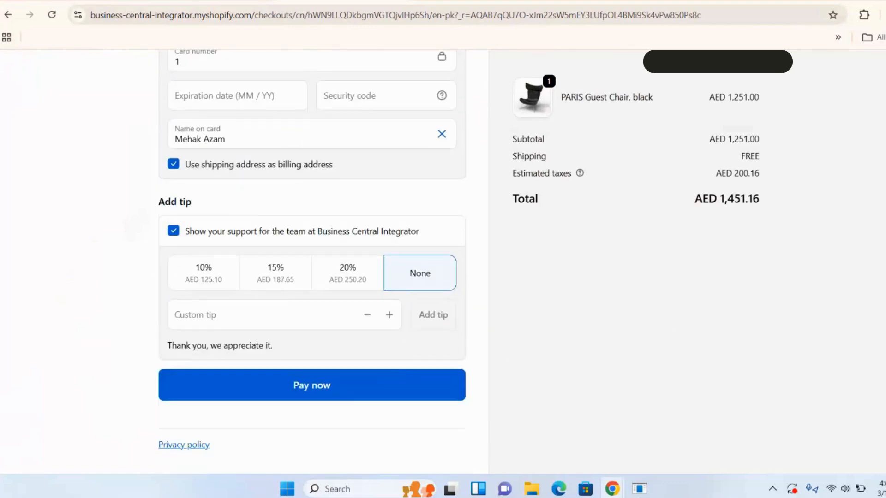
pyautogui.scroll(7, 312, 266)
pyautogui.scroll(6, 254, 240)
# - Replace the first and last name with a new customer name and attempt payment
pyautogui.doubleClick(260, 244)
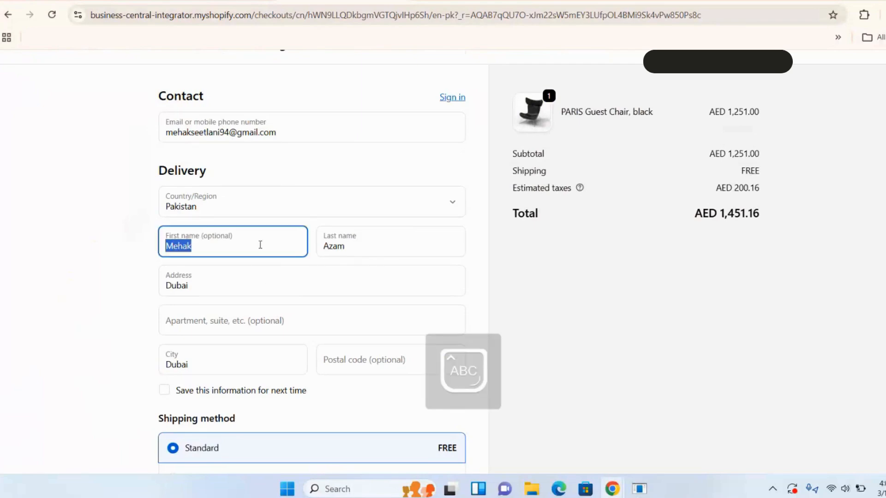
pyautogui.write('Clarissa')
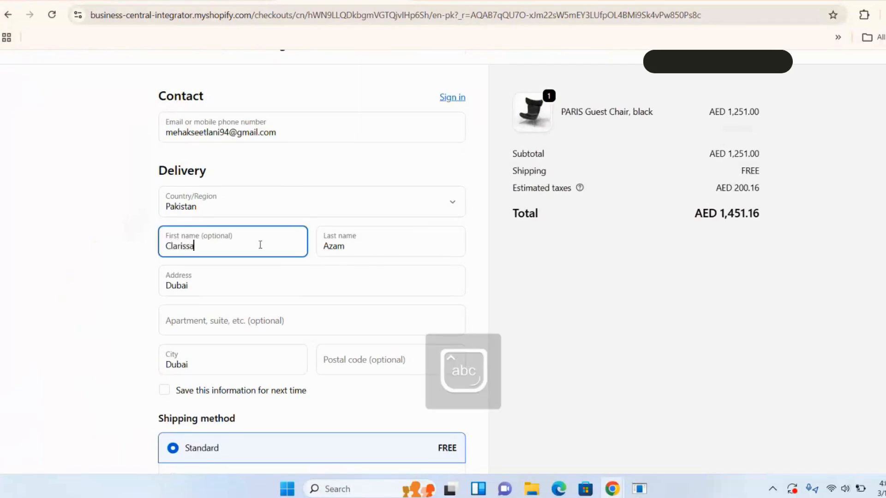
pyautogui.press('Tab')
pyautogui.write('David')
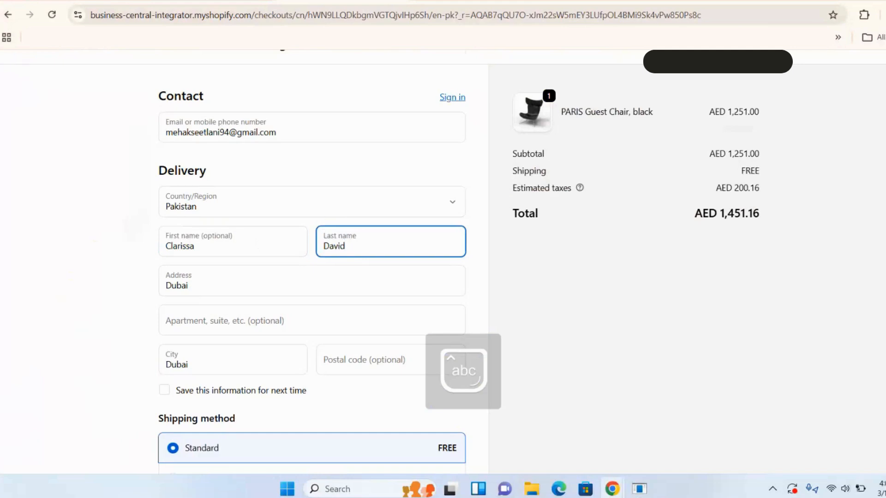
pyautogui.scroll(-10, 323, 369)
pyautogui.click(344, 400)
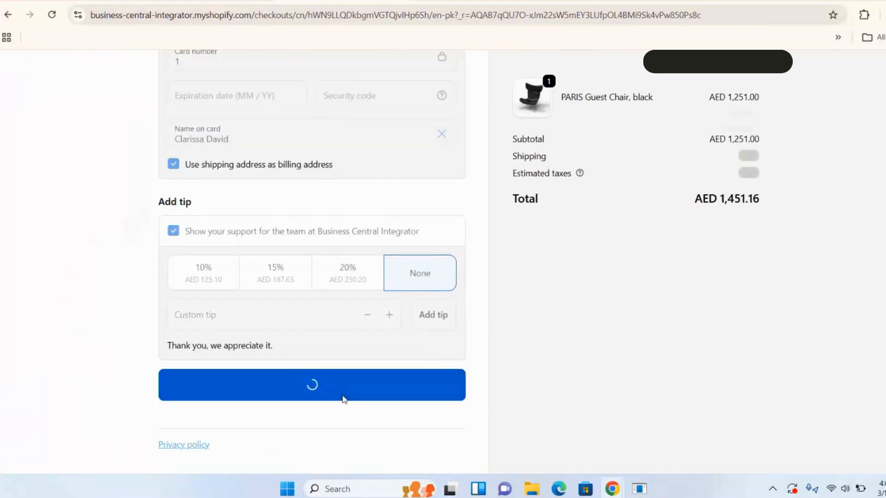
# - Enter card expiry 12/27 and the security code, then pay the AED 1,451.16 order
pyautogui.scroll(-11, 224, 191)
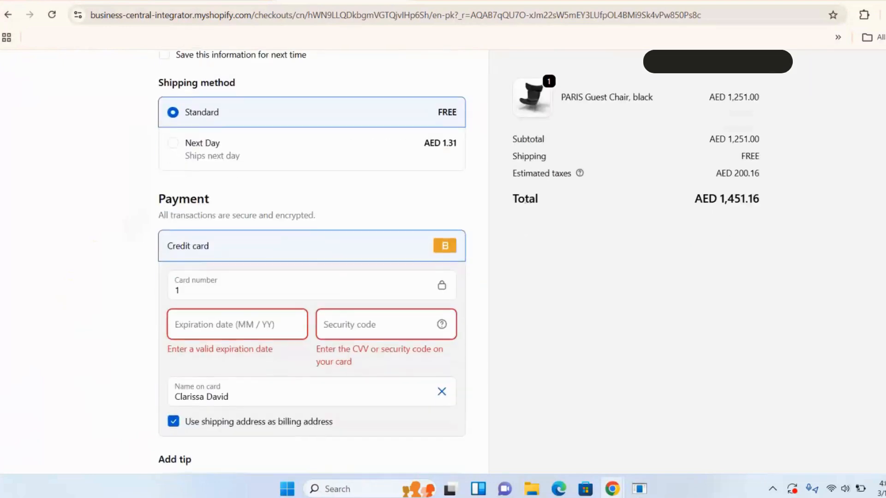
pyautogui.click(224, 191)
pyautogui.write('12 / 27')
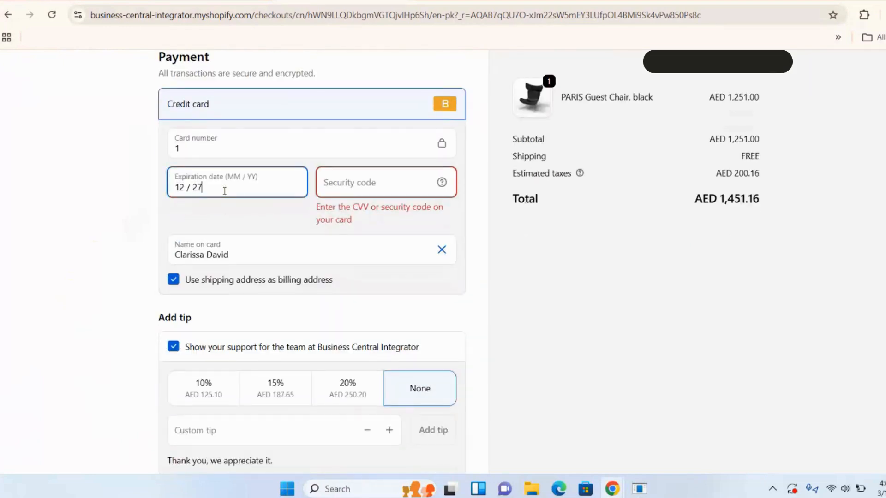
pyautogui.press('Tab')
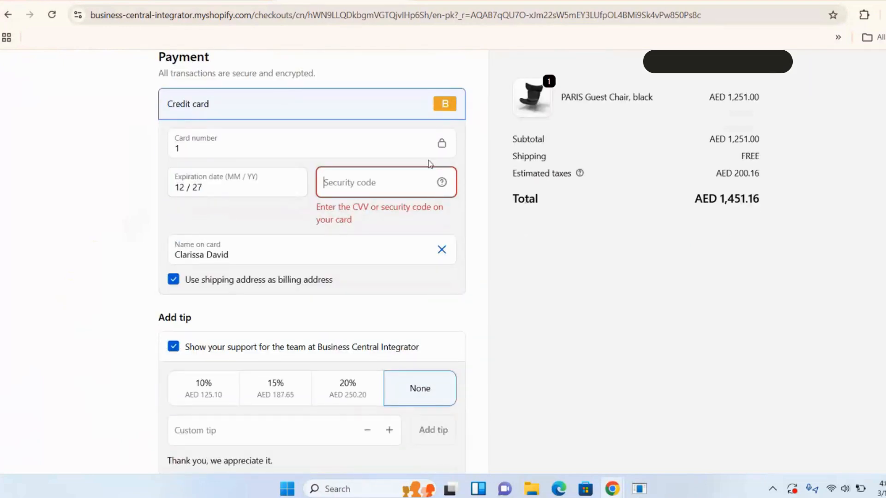
pyautogui.write('567')
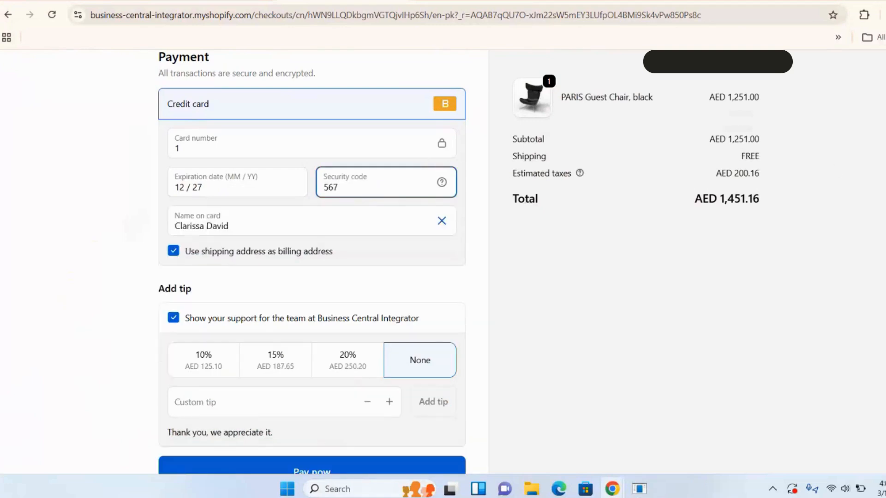
pyautogui.scroll(-2, 302, 395)
pyautogui.click(303, 391)
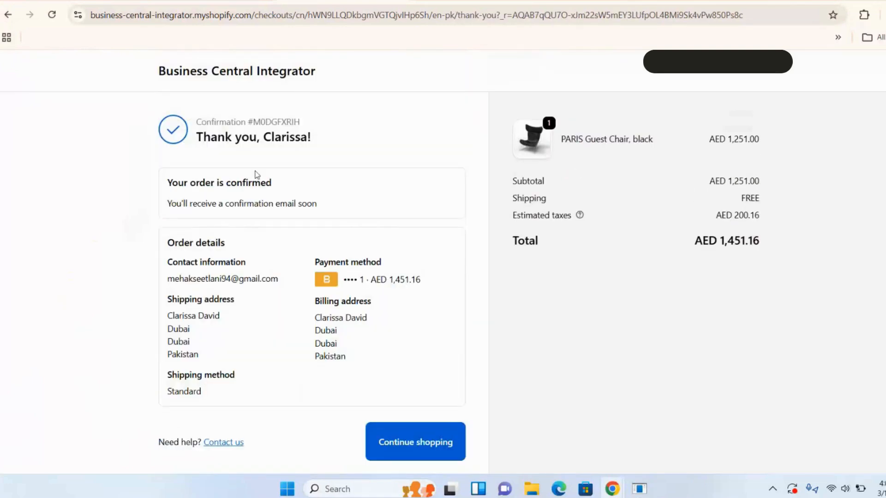
# - Check the Shopify admin orders list, then return to Business Central
pyautogui.click(415, 1)
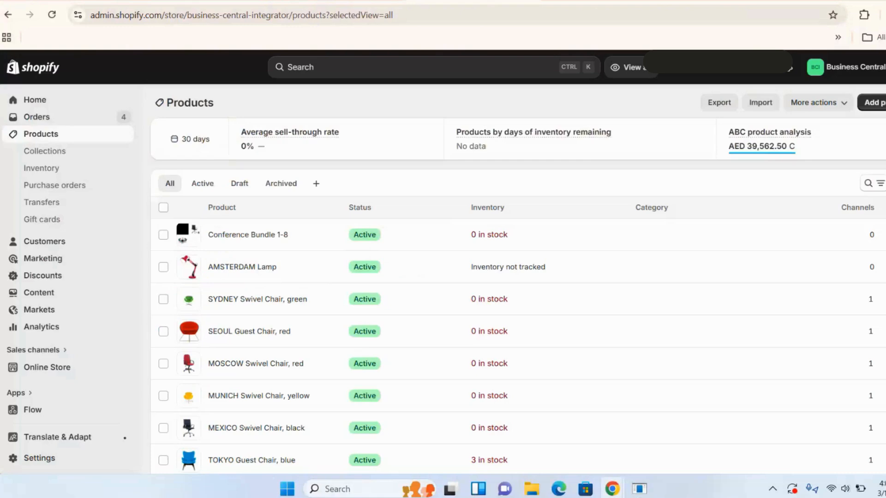
pyautogui.click(79, 121)
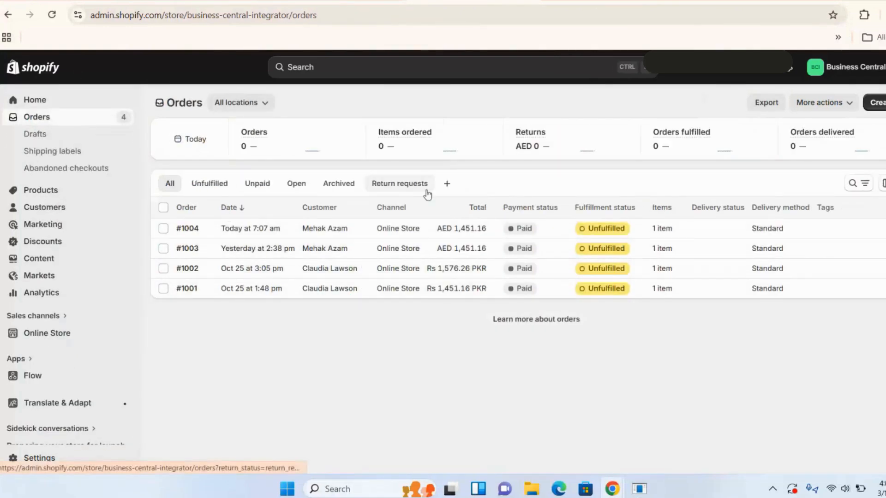
pyautogui.click(77, 2)
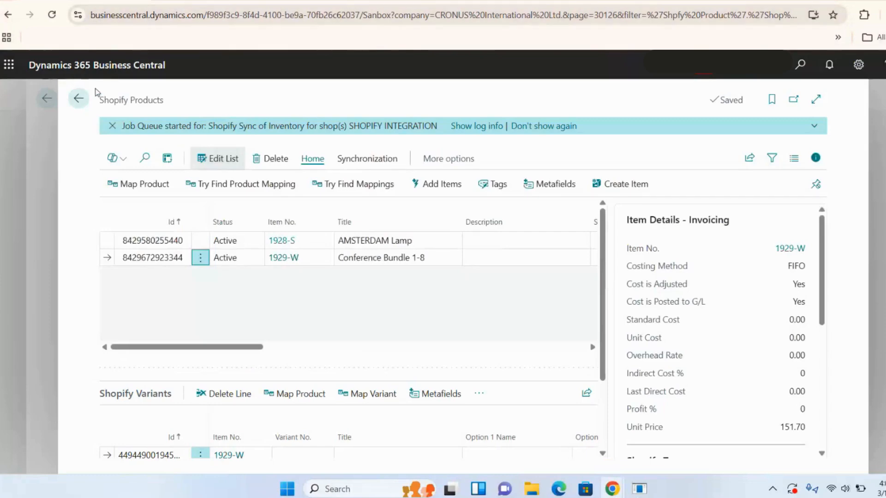
# - Open Job Queue Entries via 'job qu' and filter the list by 'shop'
pyautogui.click(796, 67)
pyautogui.write('job qu')
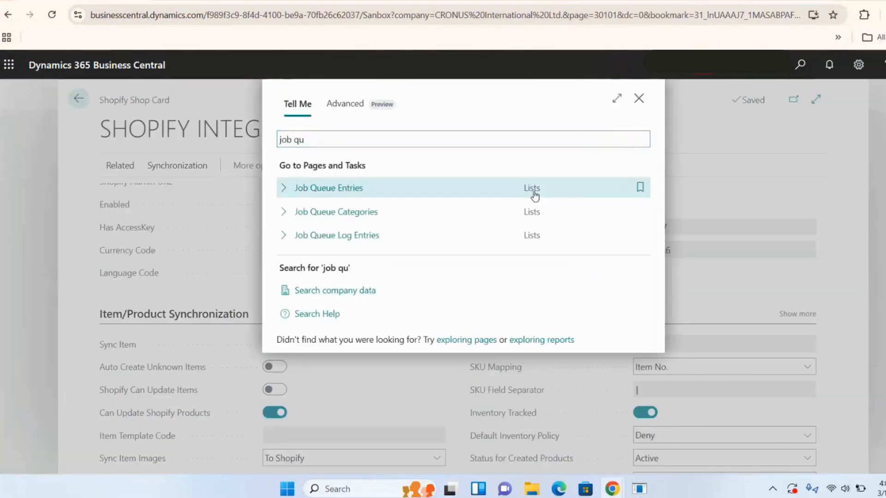
pyautogui.click(534, 197)
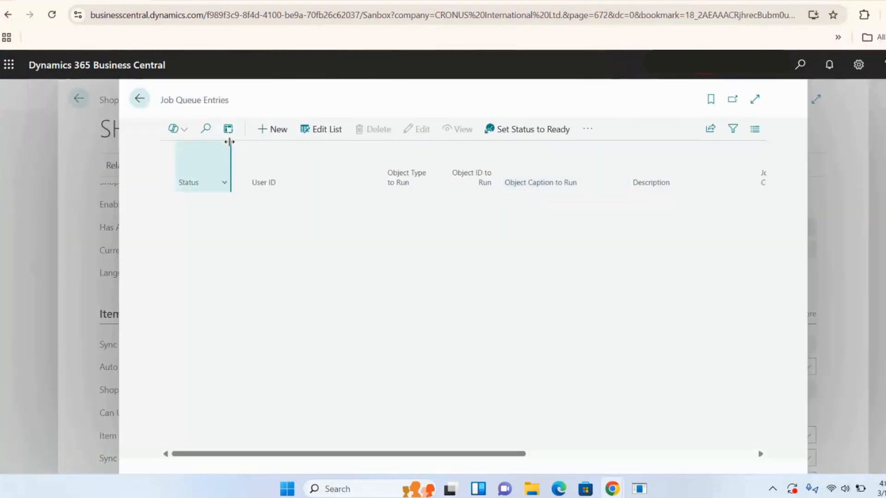
pyautogui.click(206, 128)
pyautogui.write('shopify')
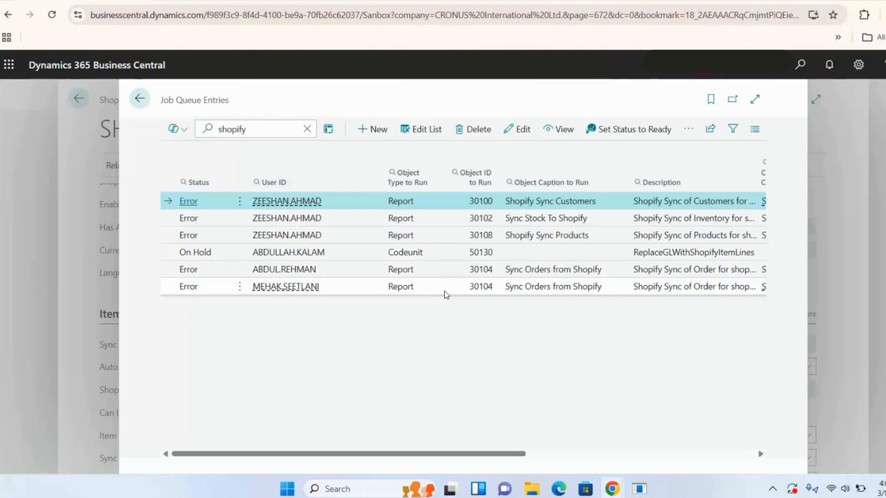
# - Run the Sync Orders from Shopify job once in the foreground and confirm
pyautogui.click(445, 291)
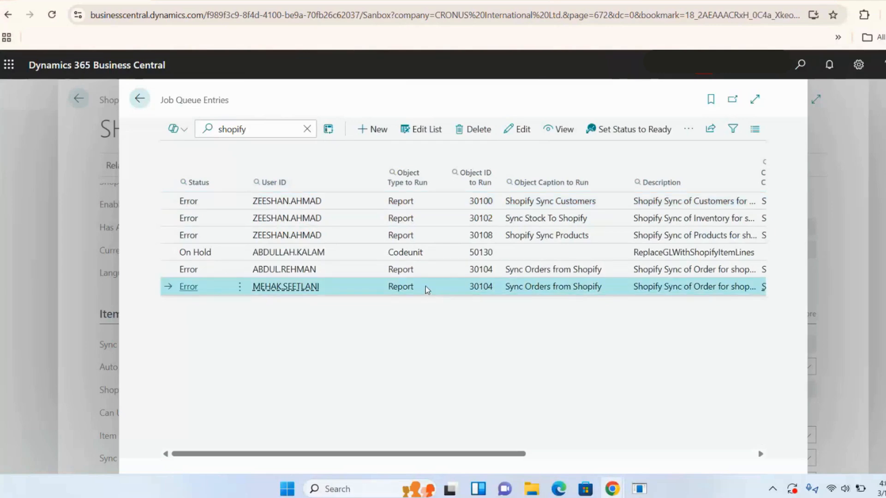
pyautogui.click(688, 129)
pyautogui.click(641, 199)
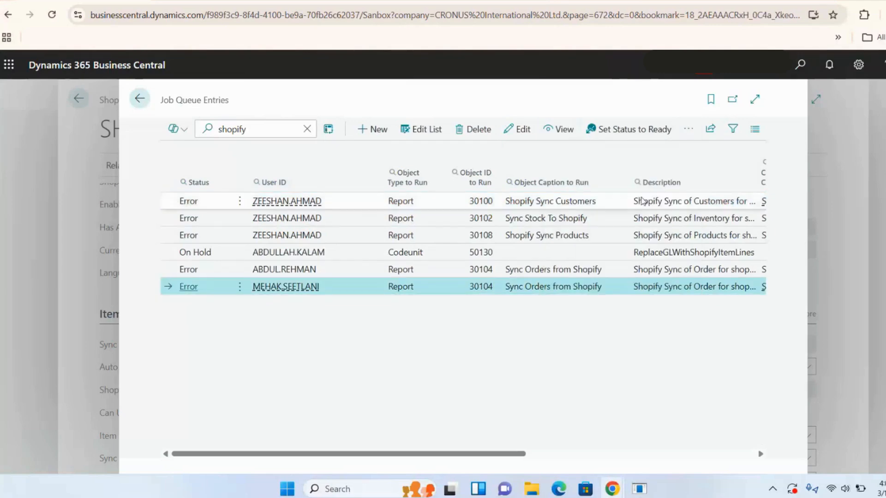
pyautogui.click(526, 310)
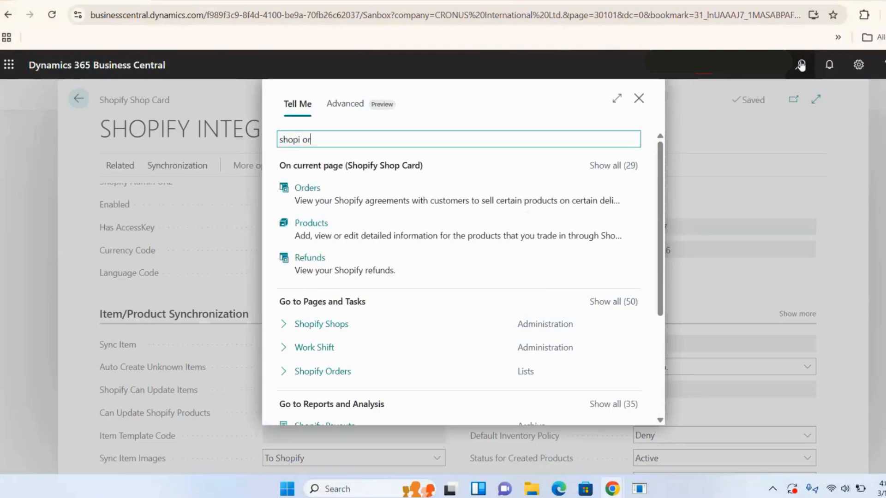
# - Open Shopify order #1004 showing one PARIS Guest Chair, black at 1,251.00, totalling 1,451.16
pyautogui.write('r')
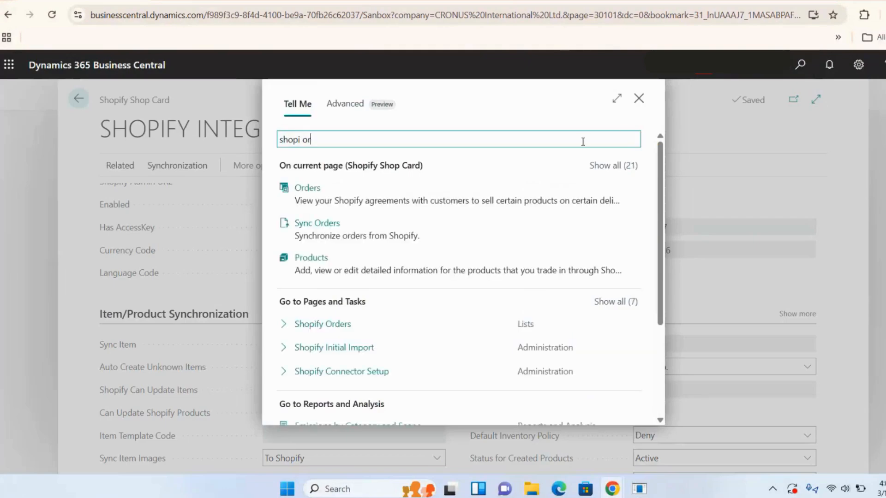
pyautogui.click(392, 331)
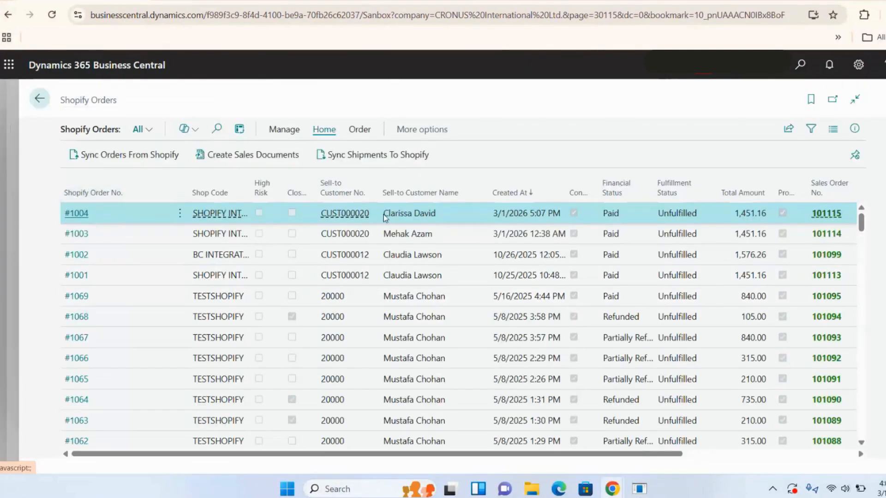
pyautogui.click(76, 212)
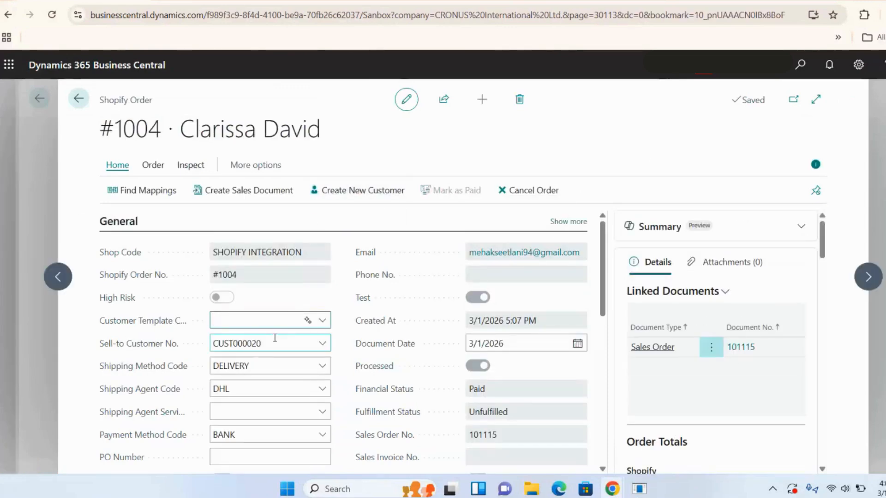
pyautogui.click(816, 164)
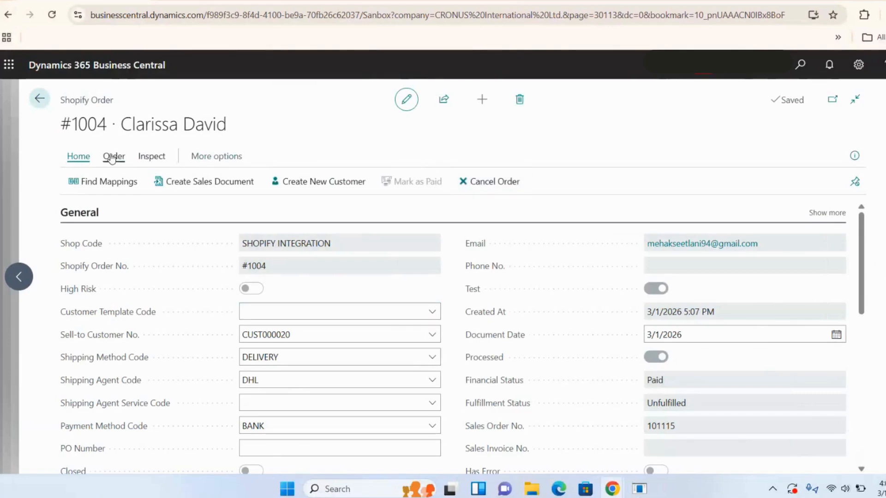
pyautogui.click(113, 157)
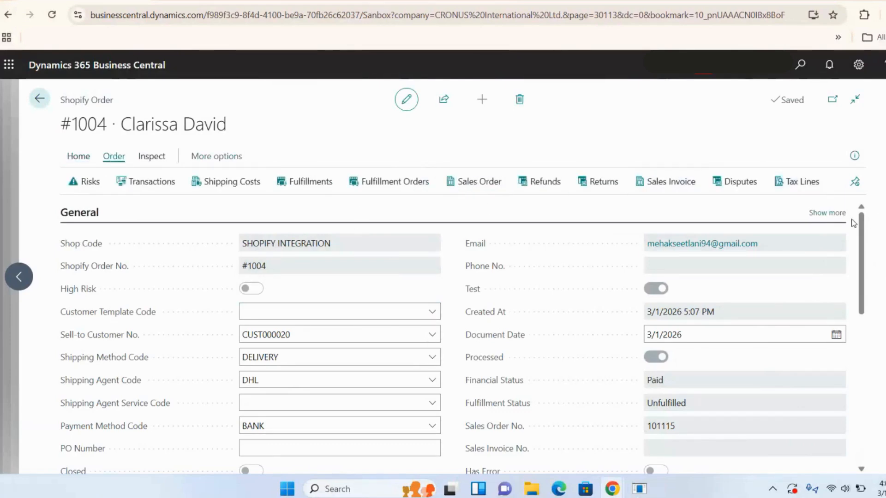
pyautogui.moveTo(852, 220); pyautogui.dragTo(873, 376)
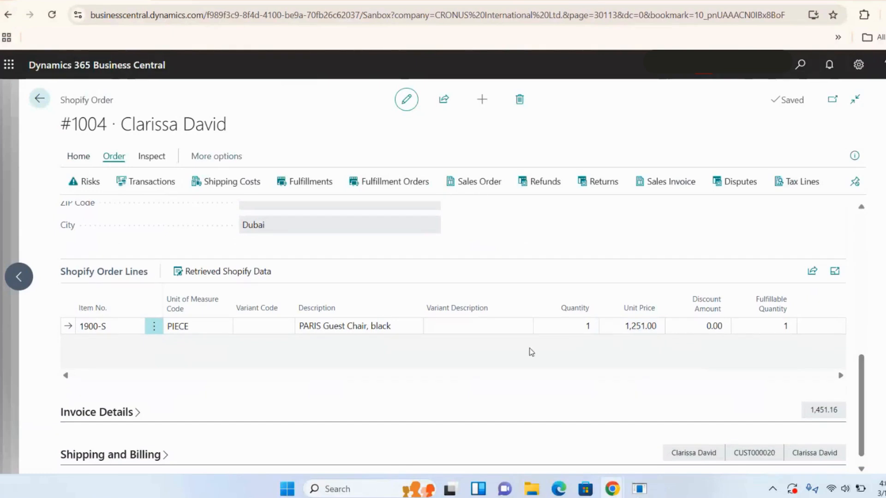